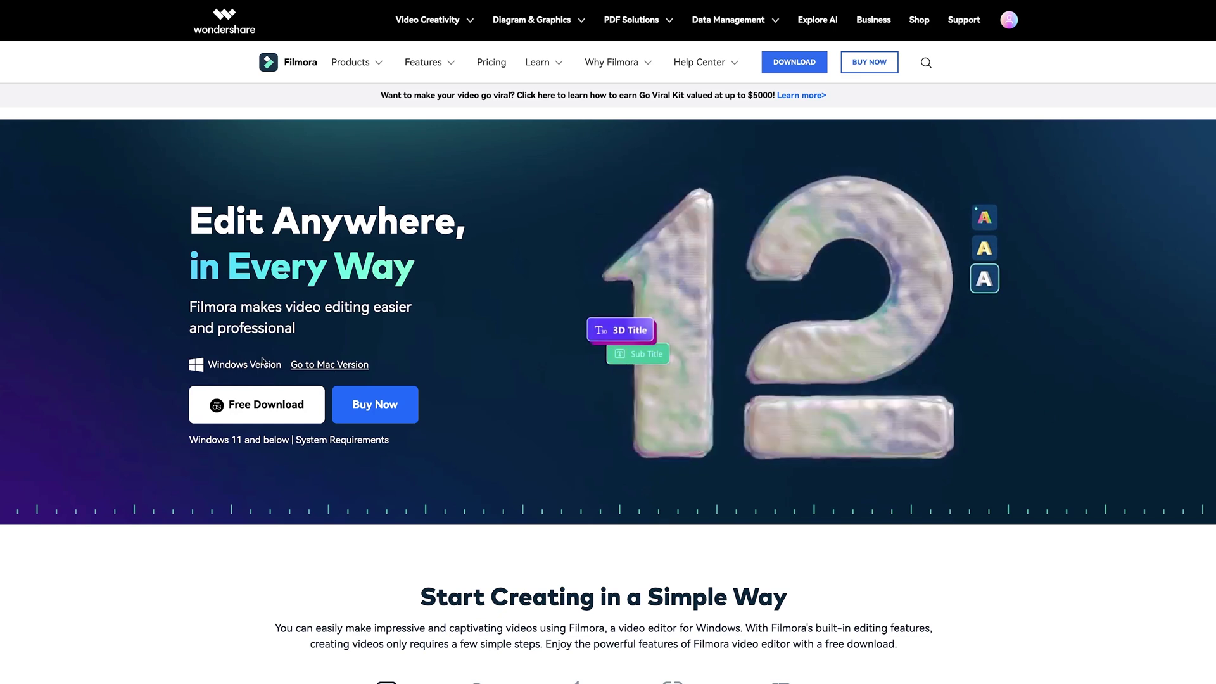
- Download the Filmora Mac installer, open the .dmg, agree to the privacy policy and install
{"action": "left_click", "coordinate": [331, 365]}
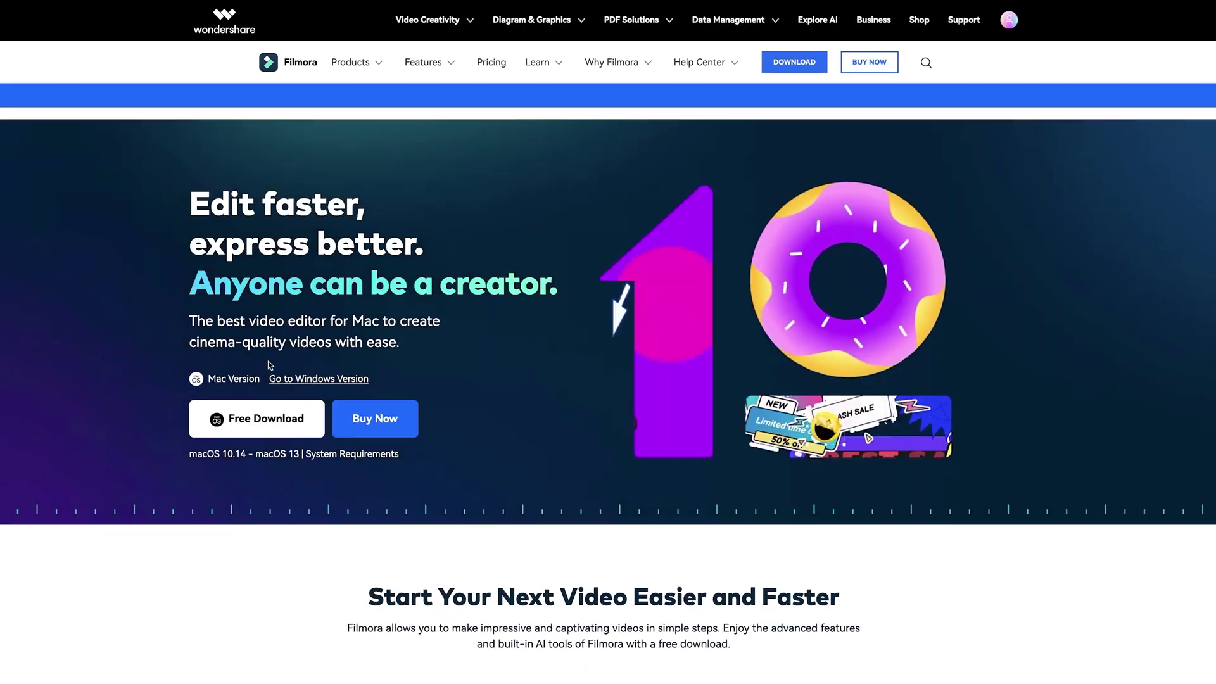
{"action": "left_click", "coordinate": [241, 417]}
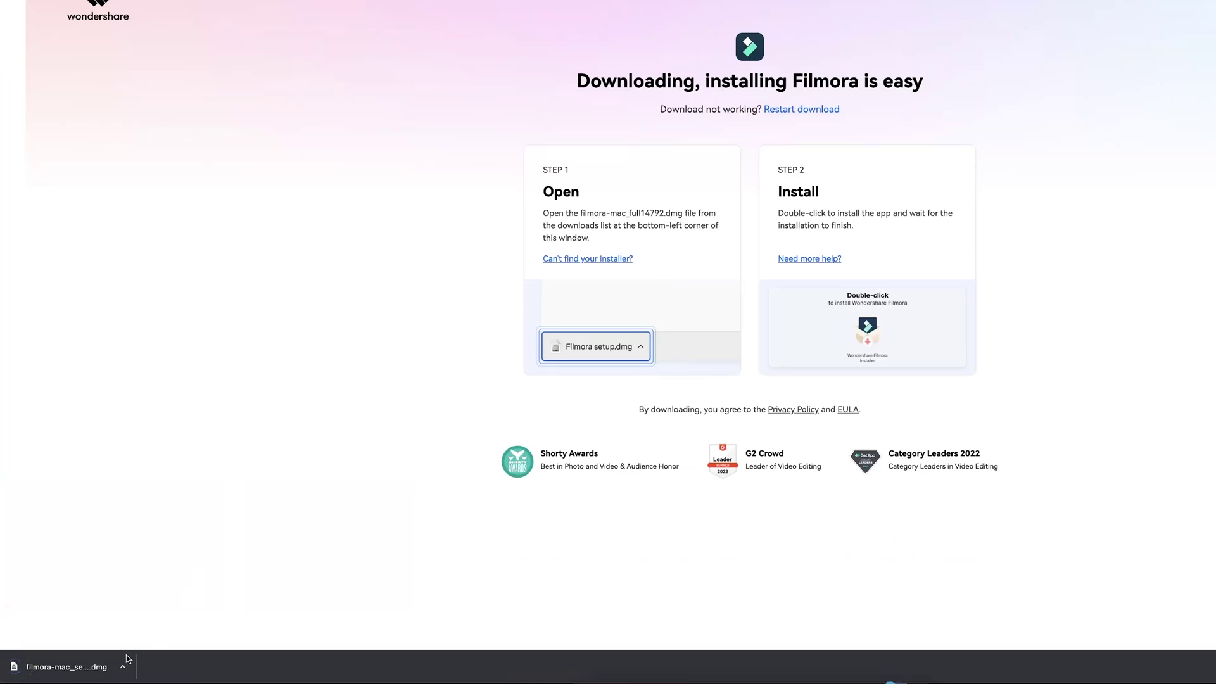
{"action": "left_click", "coordinate": [70, 672]}
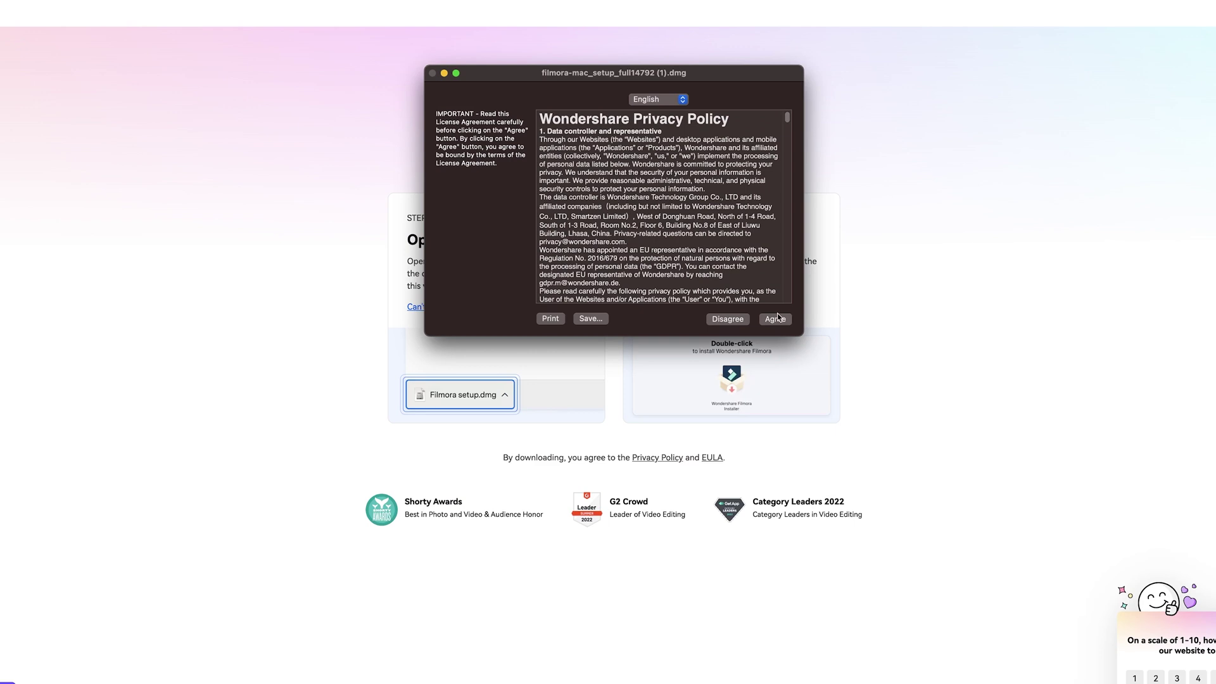
{"action": "left_click", "coordinate": [823, 298]}
{"action": "double_click", "coordinate": [321, 263]}
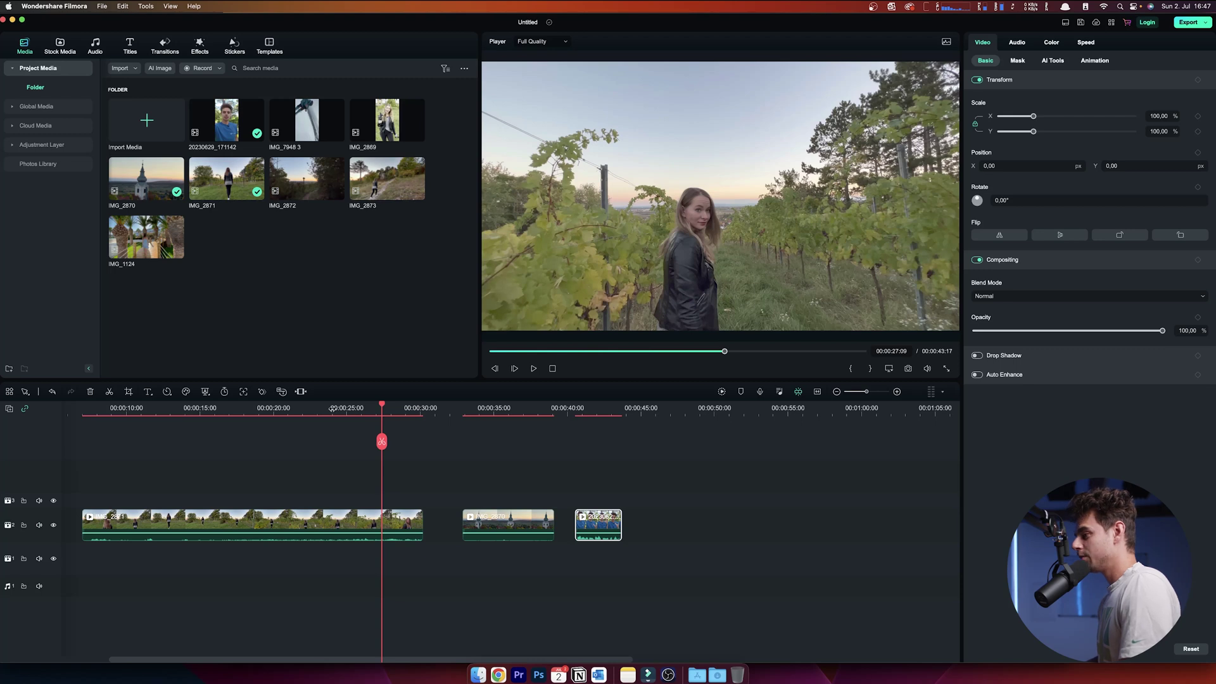
- Preview the vineyard, church and vertical selfie clips at 24:01, 34:09 and 42:09
{"action": "left_click", "coordinate": [333, 408]}
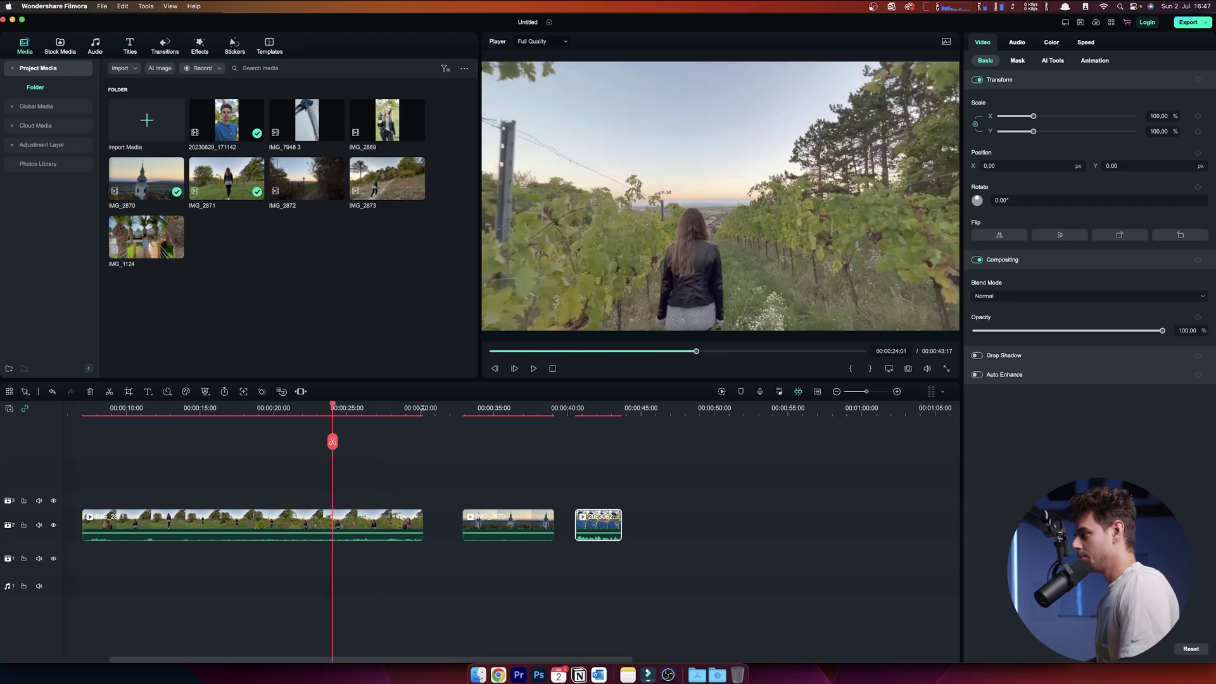
{"action": "left_click", "coordinate": [483, 409]}
{"action": "left_click", "coordinate": [602, 409]}
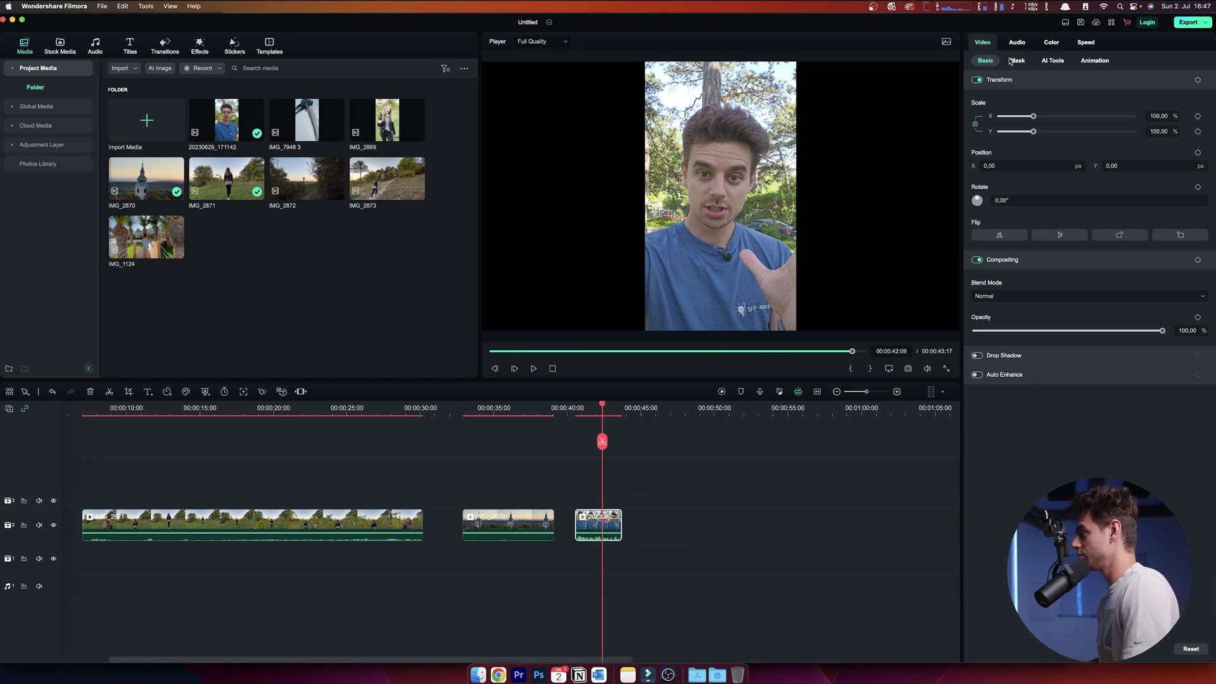
- Show the selfie clip's AI Tools list, expanding and collapsing Chroma Key
{"action": "left_click", "coordinate": [1053, 61]}
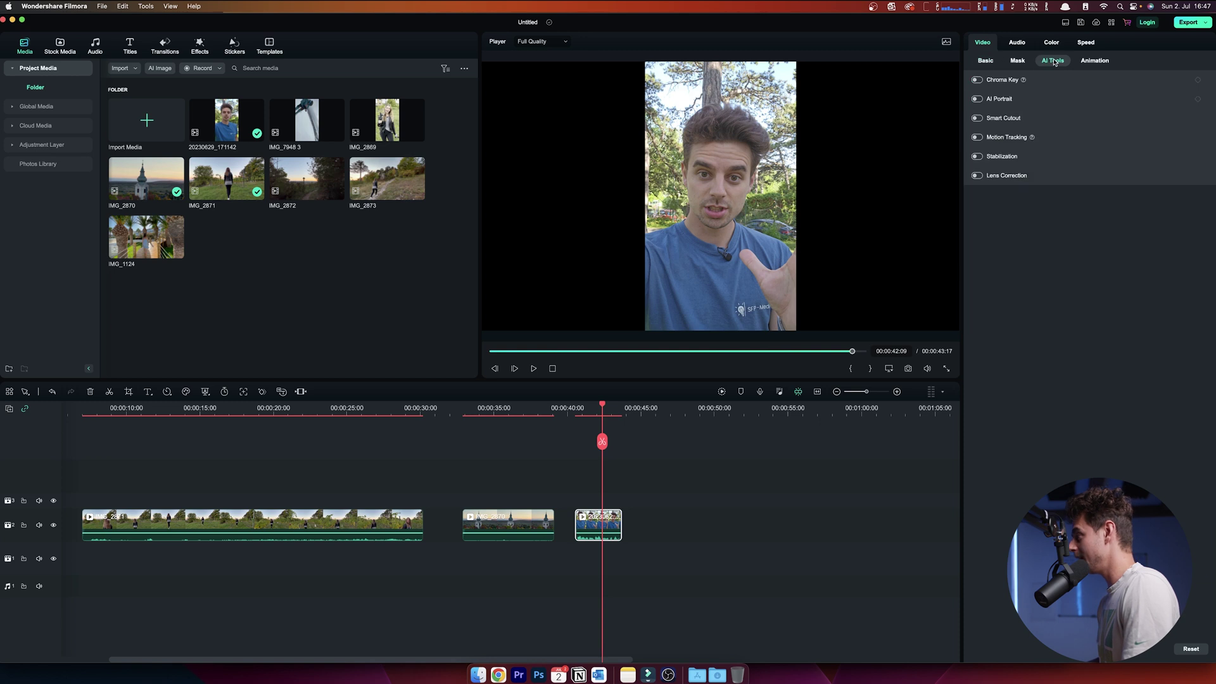
{"action": "left_click", "coordinate": [1012, 81]}
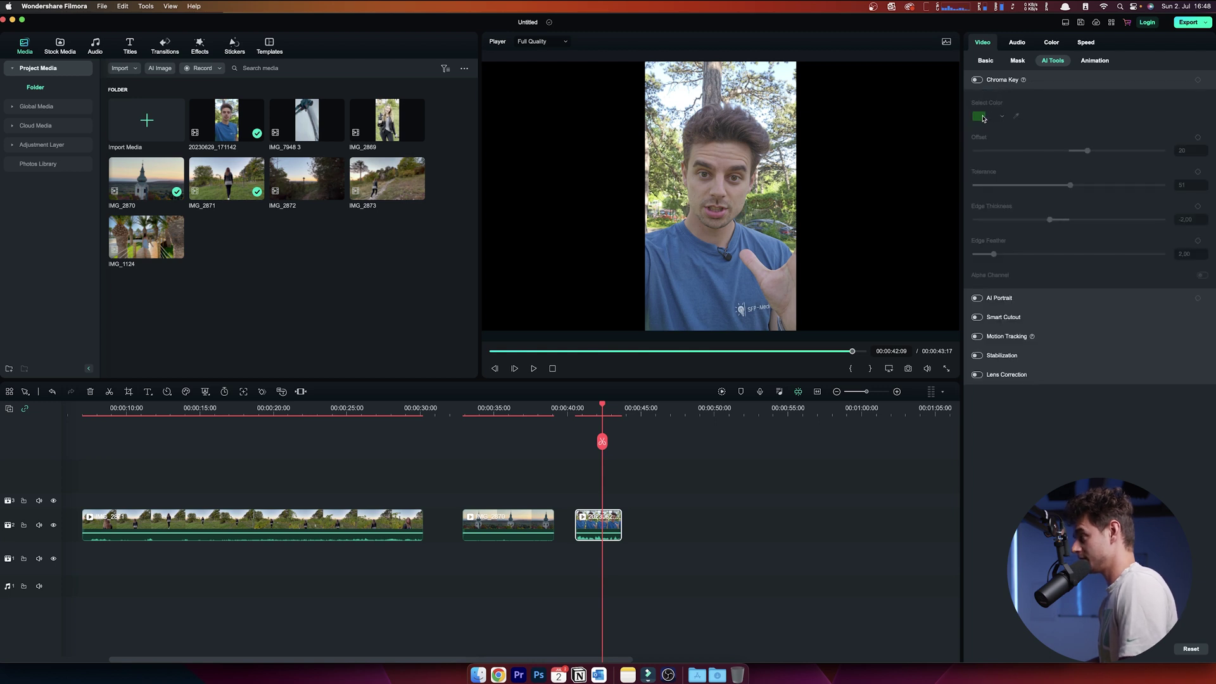
{"action": "left_click", "coordinate": [1007, 81]}
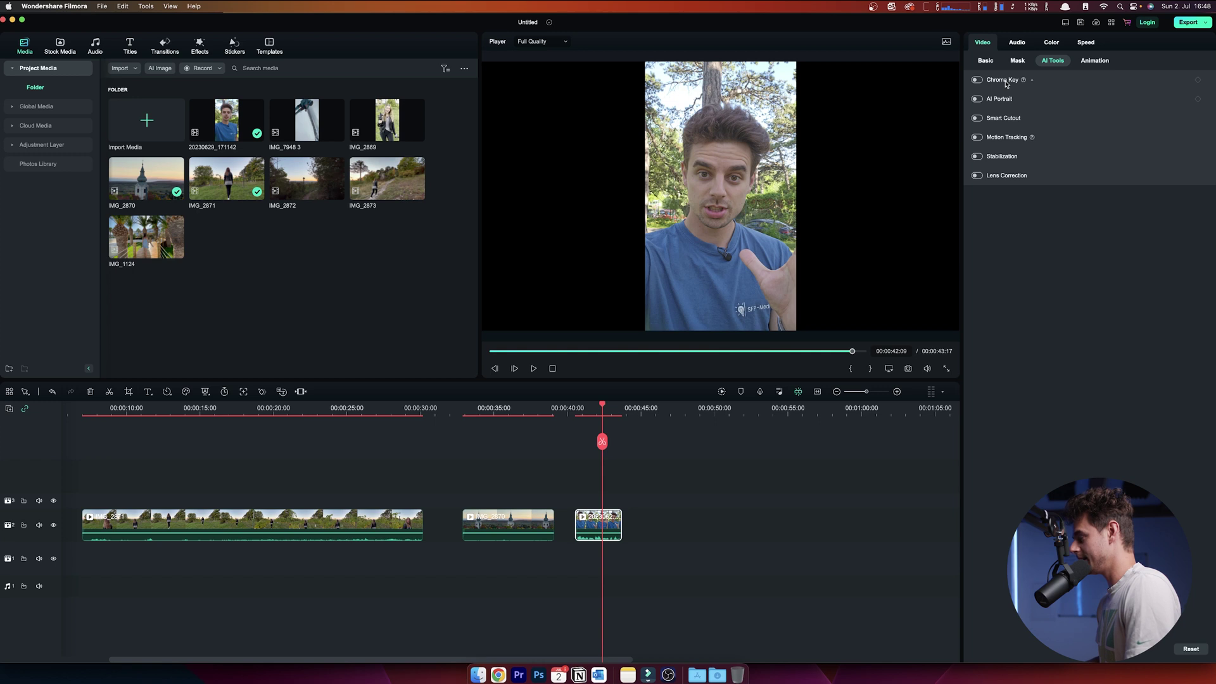
- Enable AI Portrait with Edge Thickness -2 and Edge Feather 4, placing IMG_1124 beneath
{"action": "left_click", "coordinate": [978, 99]}
{"action": "scroll", "coordinate": [612, 412], "scroll_direction": "up", "scroll_amount": 1}
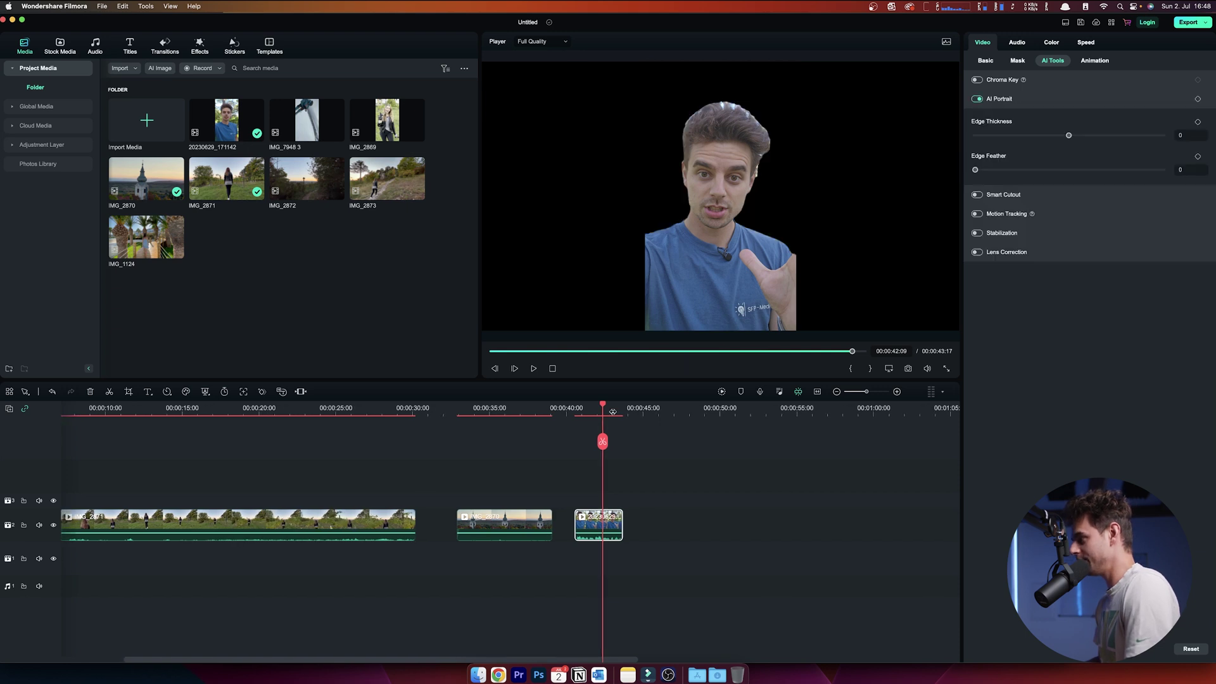
{"action": "left_click_drag", "start_coordinate": [608, 405], "coordinate": [612, 408]}
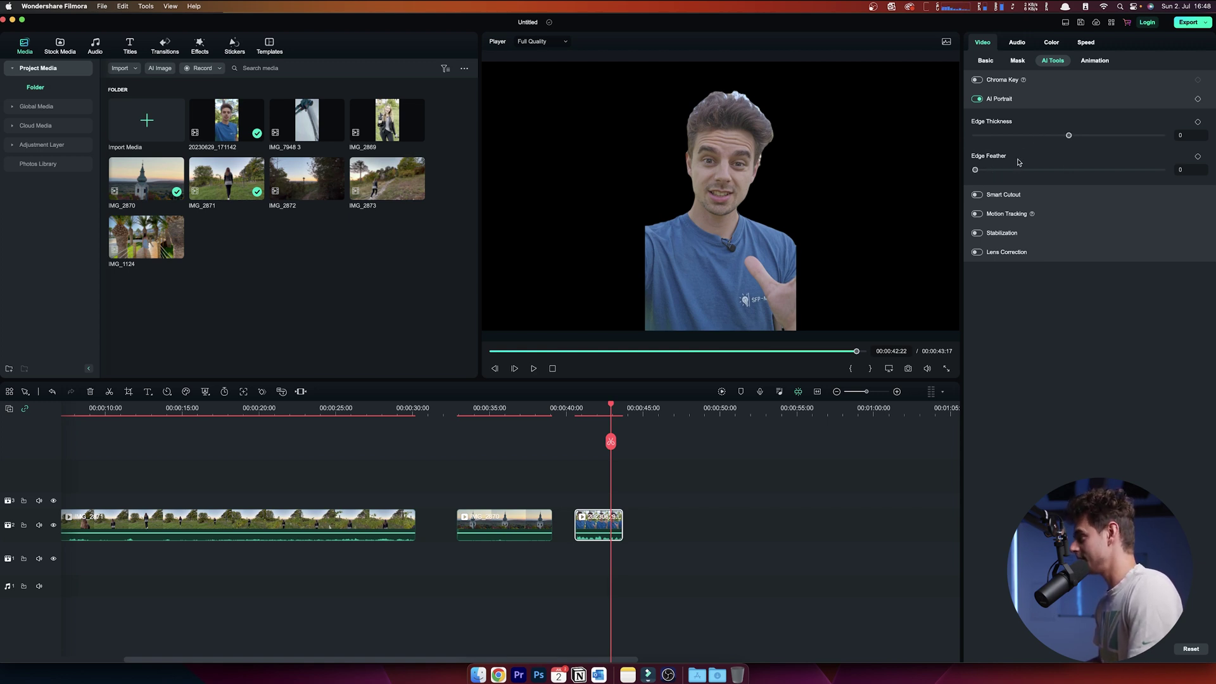
{"action": "mouse_move", "coordinate": [1069, 136]}
{"action": "left_mouse_down"}
{"action": "mouse_move", "coordinate": [1055, 135]}
{"action": "mouse_move", "coordinate": [1073, 136]}
{"action": "left_mouse_up"}
{"action": "left_click_drag", "start_coordinate": [975, 170], "coordinate": [1012, 169]}
{"action": "left_click_drag", "start_coordinate": [1073, 136], "coordinate": [1067, 135]}
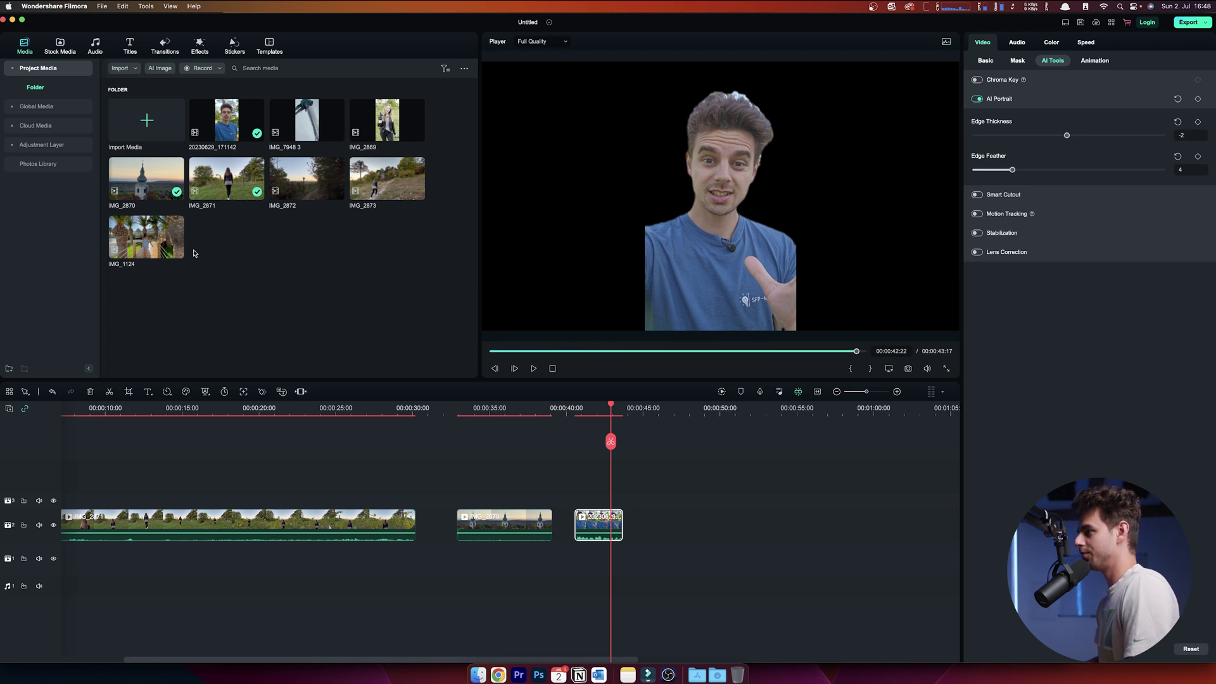
{"action": "mouse_move", "coordinate": [143, 232]}
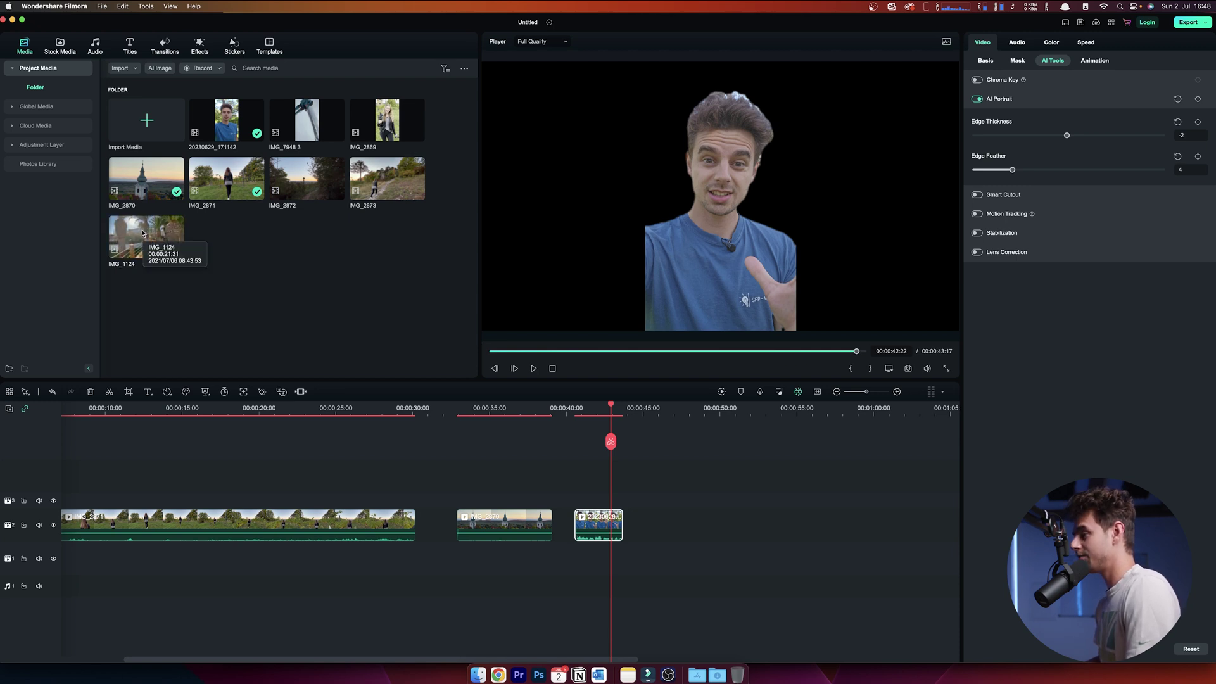
{"action": "left_click_drag", "start_coordinate": [145, 236], "coordinate": [549, 561]}
- Scale the selfie cutout to 64.29% and position it at X -777, Y -209
{"action": "left_click", "coordinate": [590, 413]}
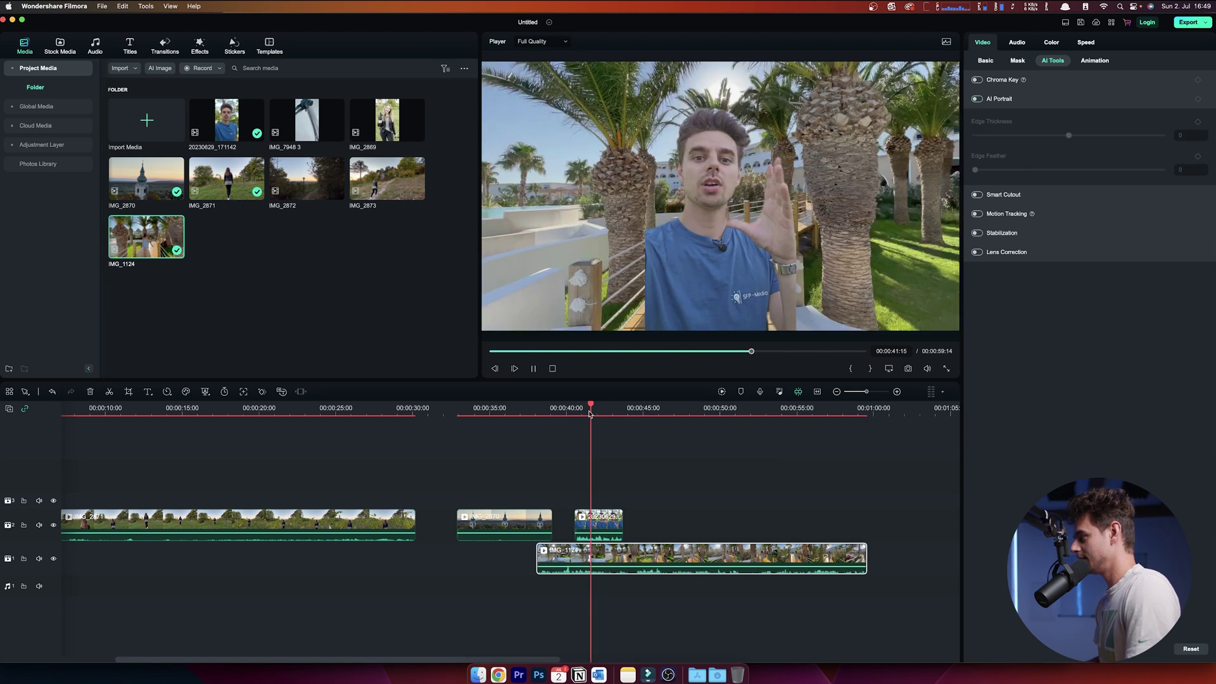
{"action": "key", "text": "space"}
{"action": "key", "text": "space"}
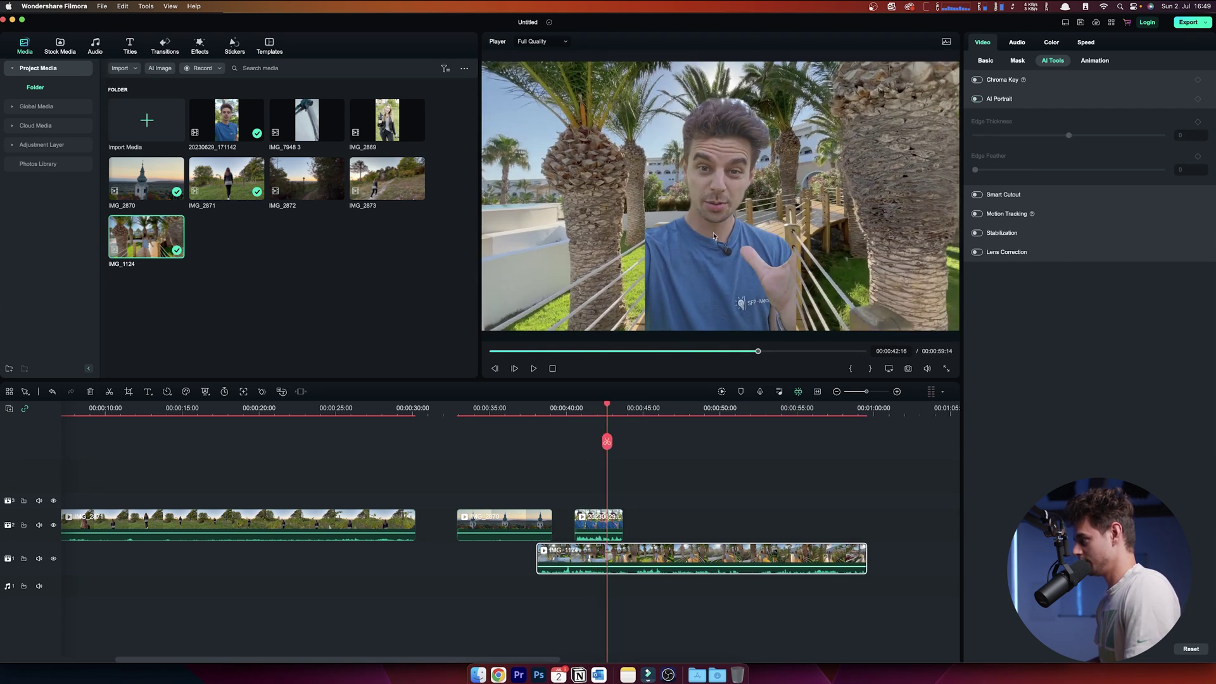
{"action": "left_click", "coordinate": [598, 520]}
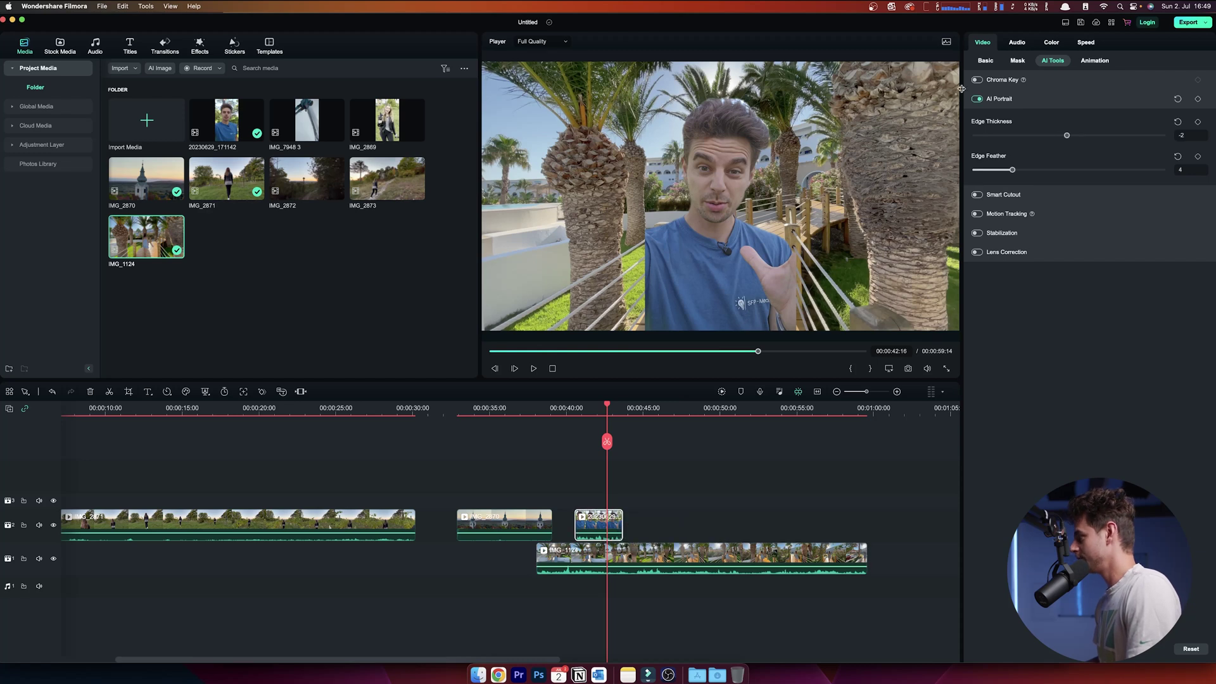
{"action": "left_click", "coordinate": [985, 60]}
{"action": "left_click_drag", "start_coordinate": [1038, 132], "coordinate": [1022, 133]}
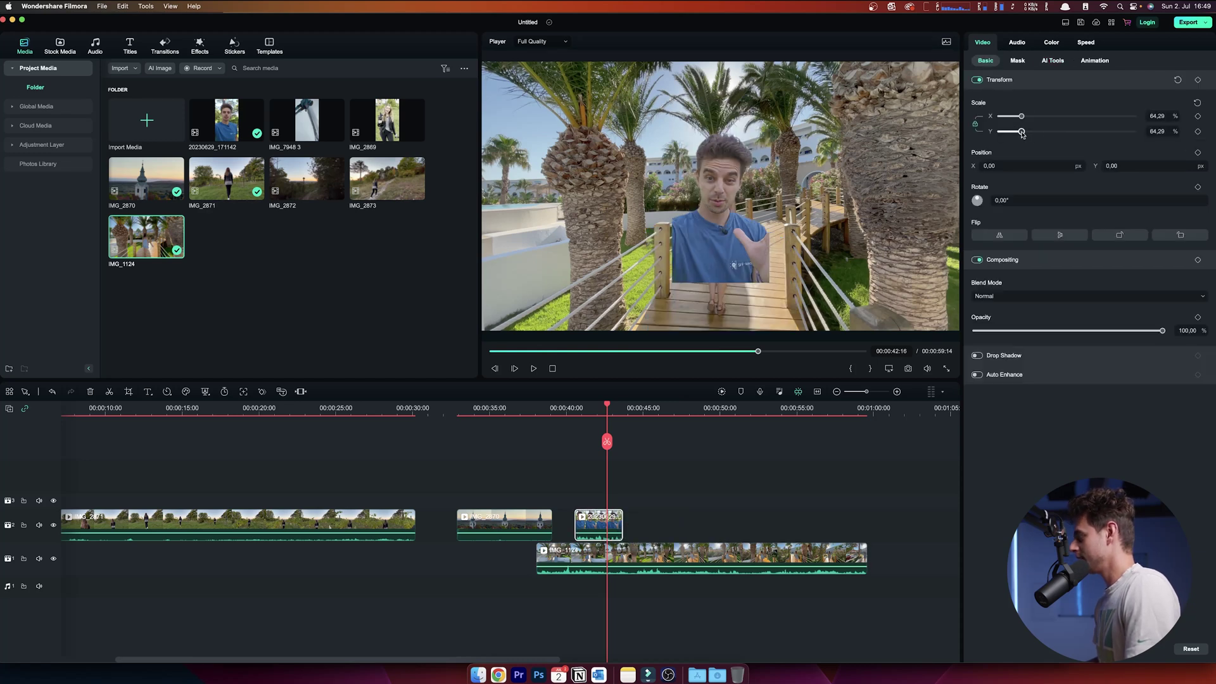
{"action": "left_click_drag", "start_coordinate": [916, 190], "coordinate": [724, 190]}
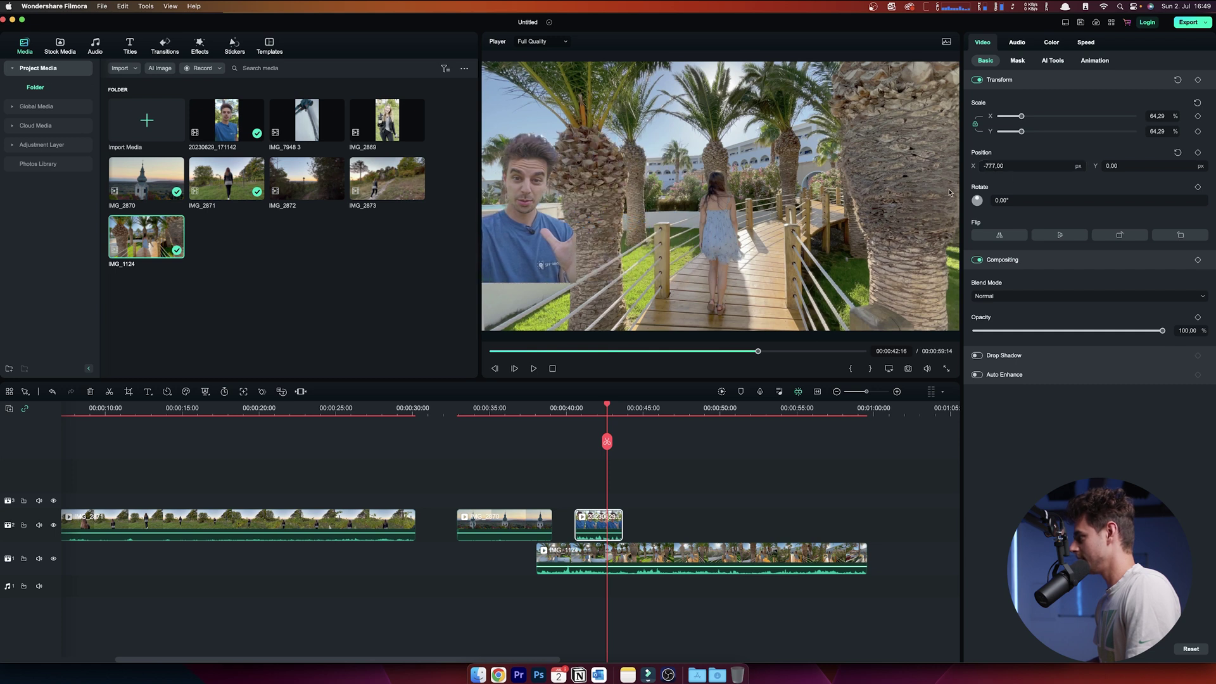
{"action": "left_click_drag", "start_coordinate": [1108, 168], "coordinate": [1012, 209]}
{"action": "key", "text": "space"}
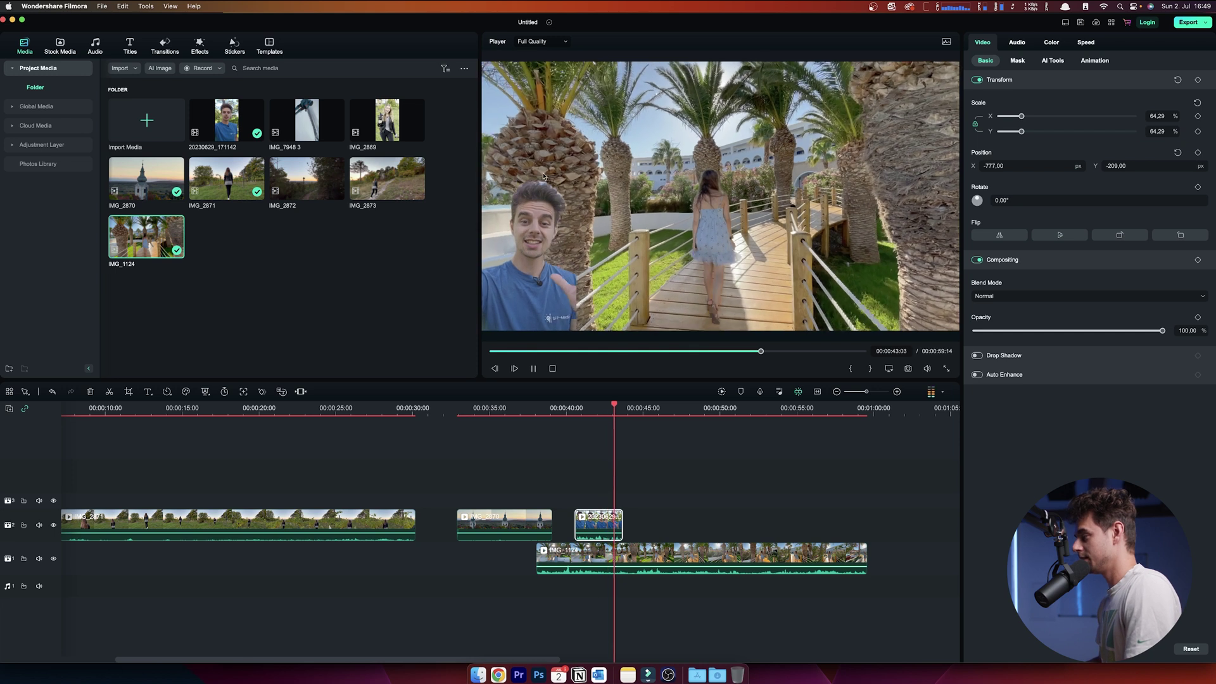
{"action": "key", "text": "space"}
- Review the vineyard walking clip IMG_2871 and switch on its Smart Cutout
{"action": "left_click", "coordinate": [597, 412]}
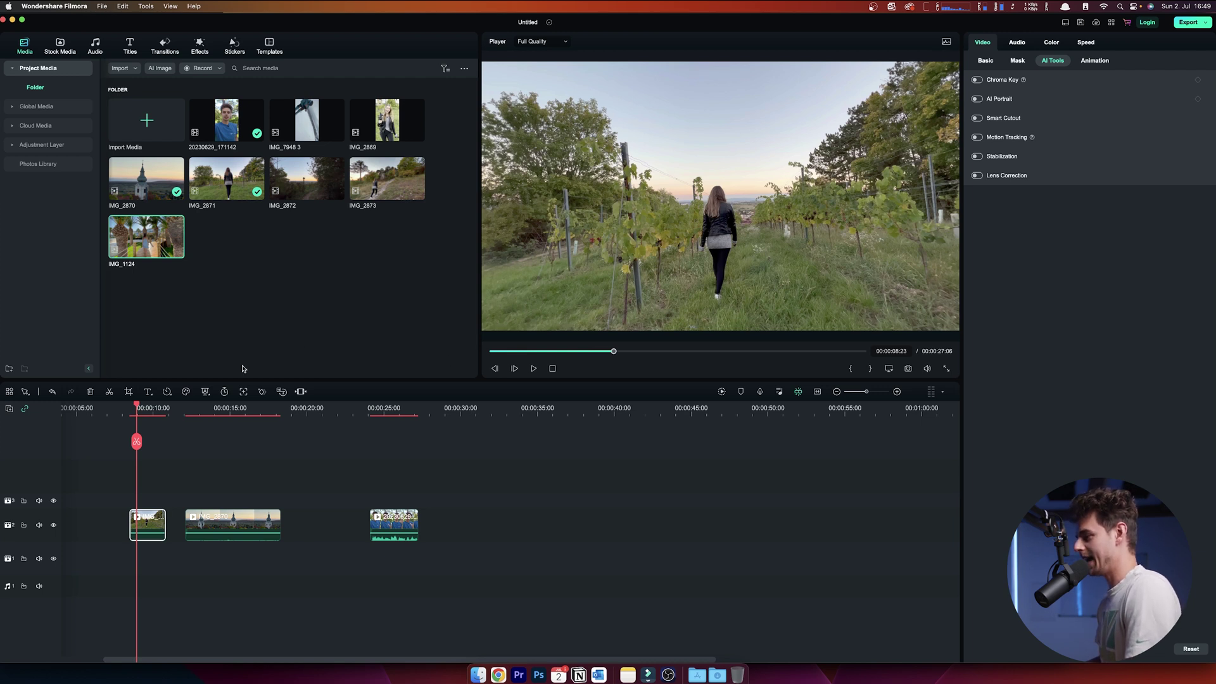
{"action": "key", "text": "space"}
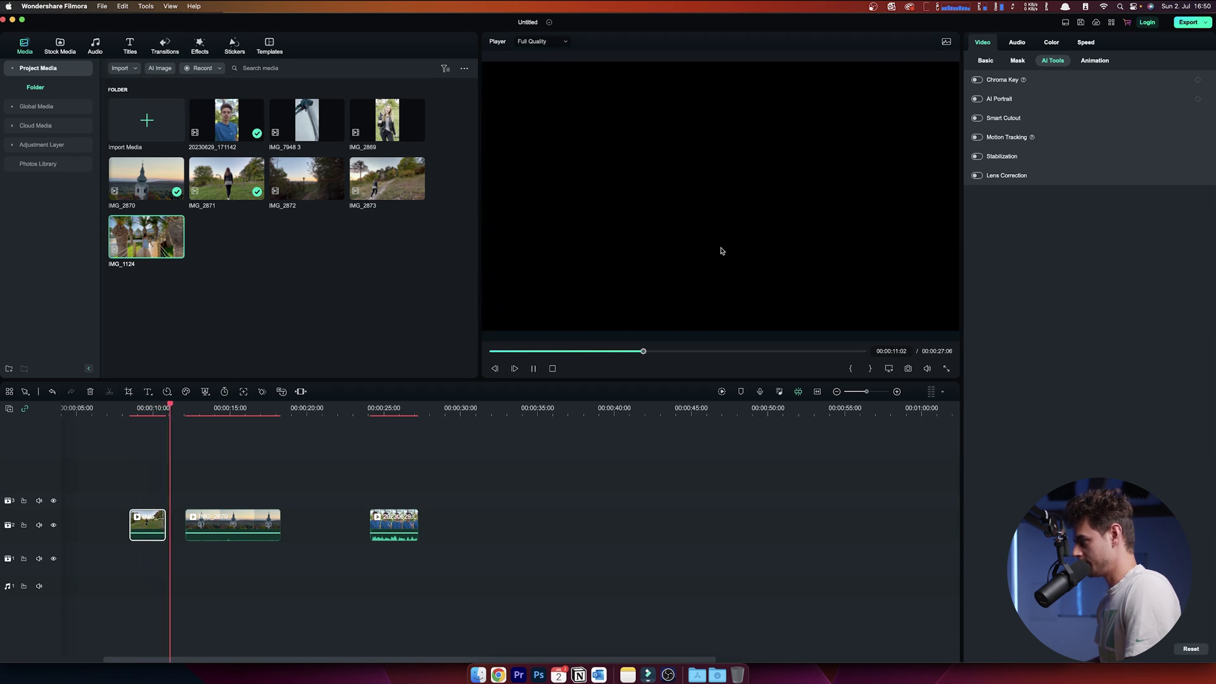
{"action": "key", "text": "space"}
{"action": "left_click", "coordinate": [141, 410]}
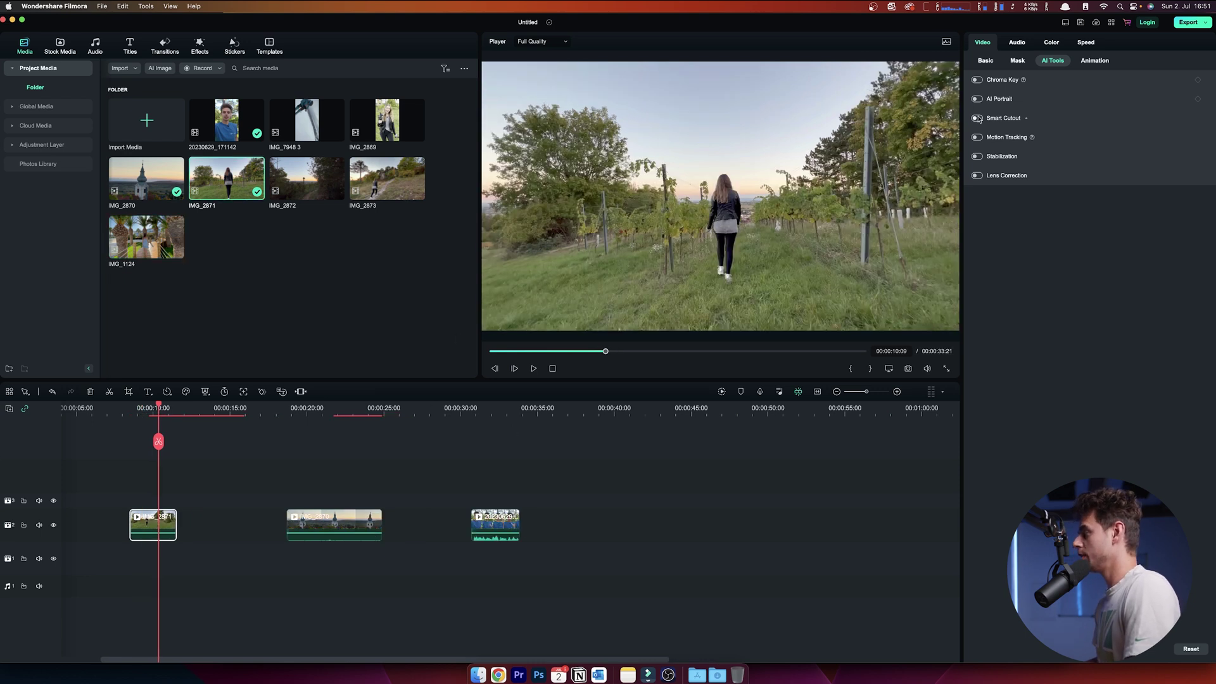
{"action": "left_click", "coordinate": [977, 118]}
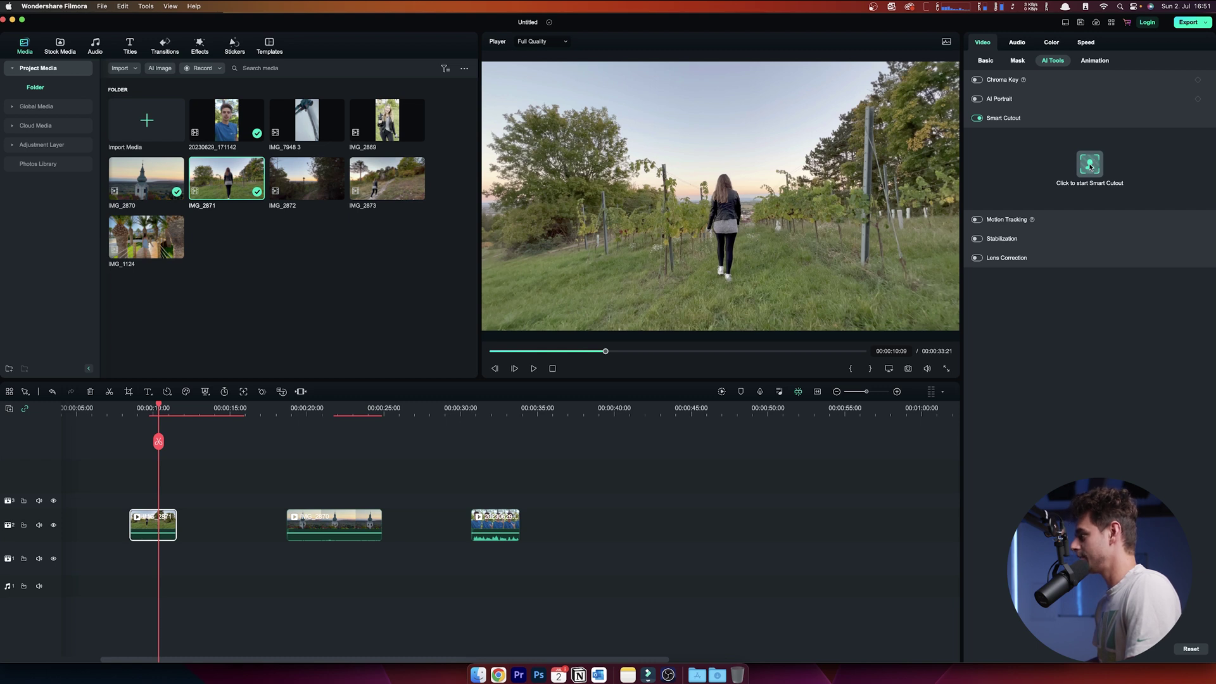
- Show a transparency grid, brush over the walking woman and slightly feather the cutout edges
{"action": "left_click", "coordinate": [1081, 169]}
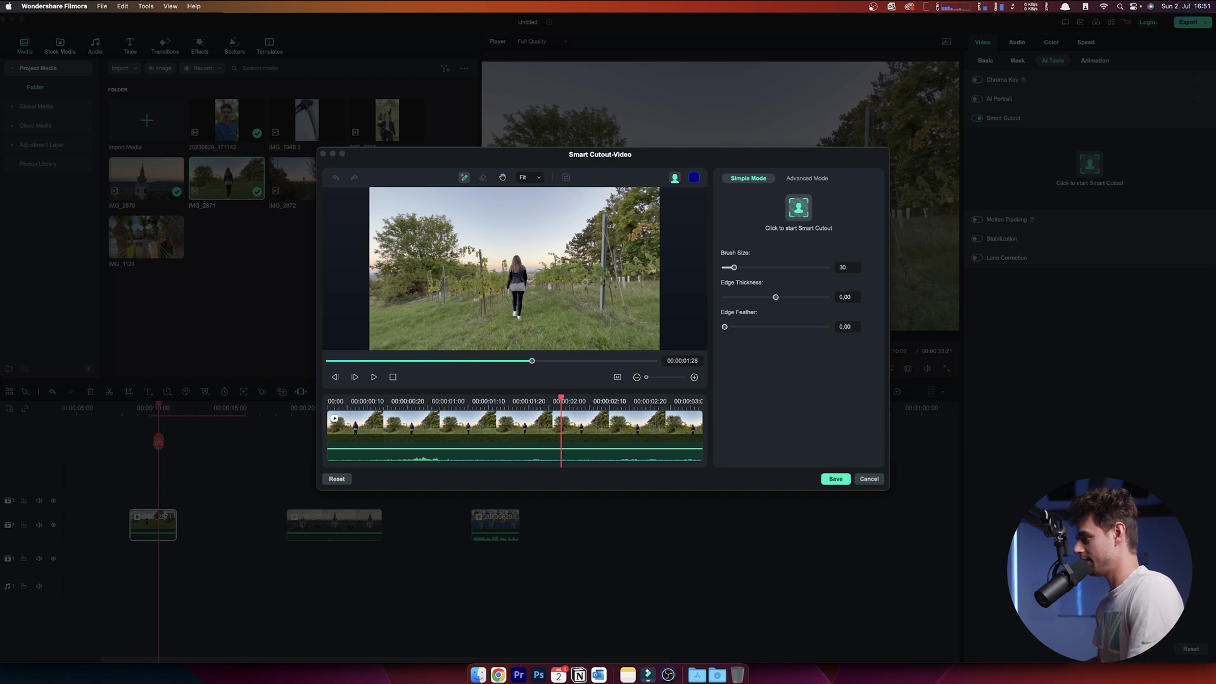
{"action": "left_click", "coordinate": [675, 178]}
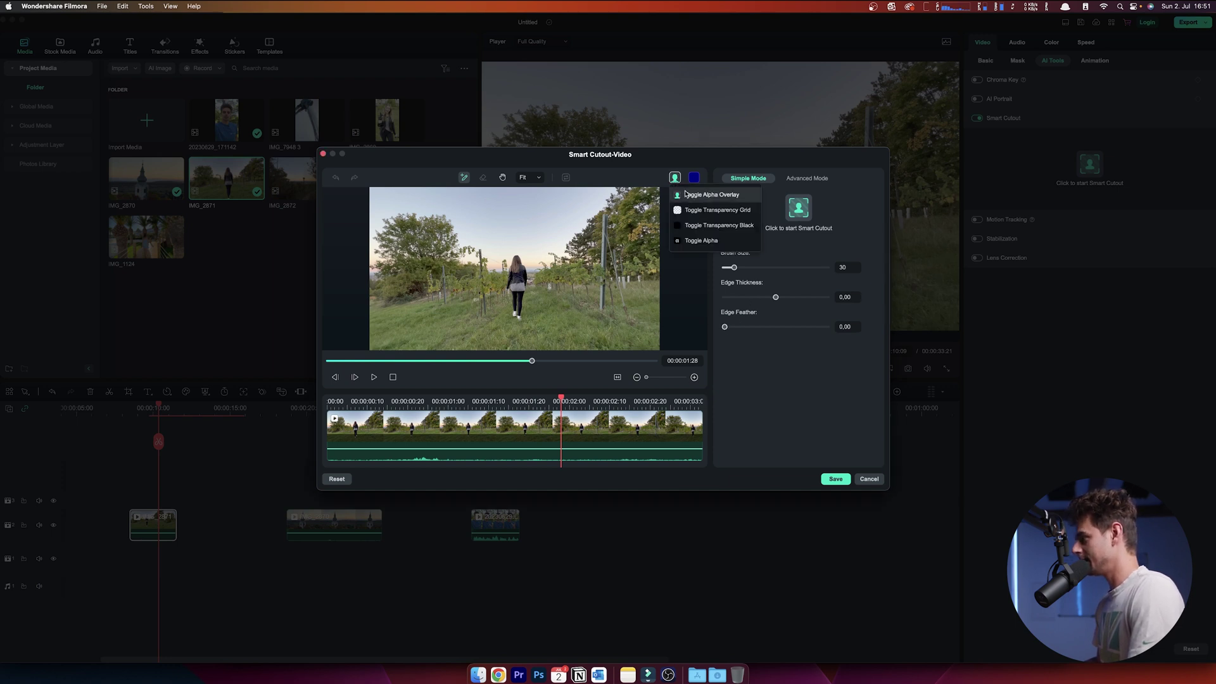
{"action": "left_click", "coordinate": [718, 212]}
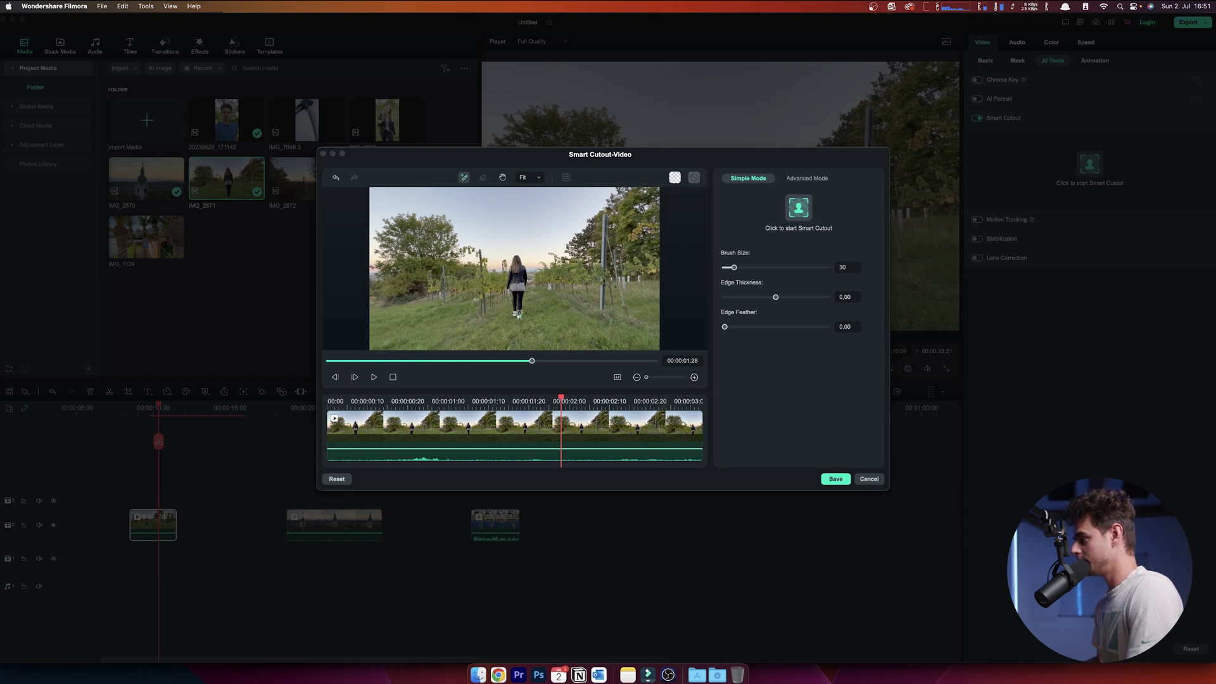
{"action": "mouse_move", "coordinate": [520, 313]}
{"action": "left_mouse_down"}
{"action": "mouse_move", "coordinate": [526, 265]}
{"action": "mouse_move", "coordinate": [515, 255]}
{"action": "mouse_move", "coordinate": [505, 290]}
{"action": "mouse_move", "coordinate": [518, 317]}
{"action": "left_mouse_up"}
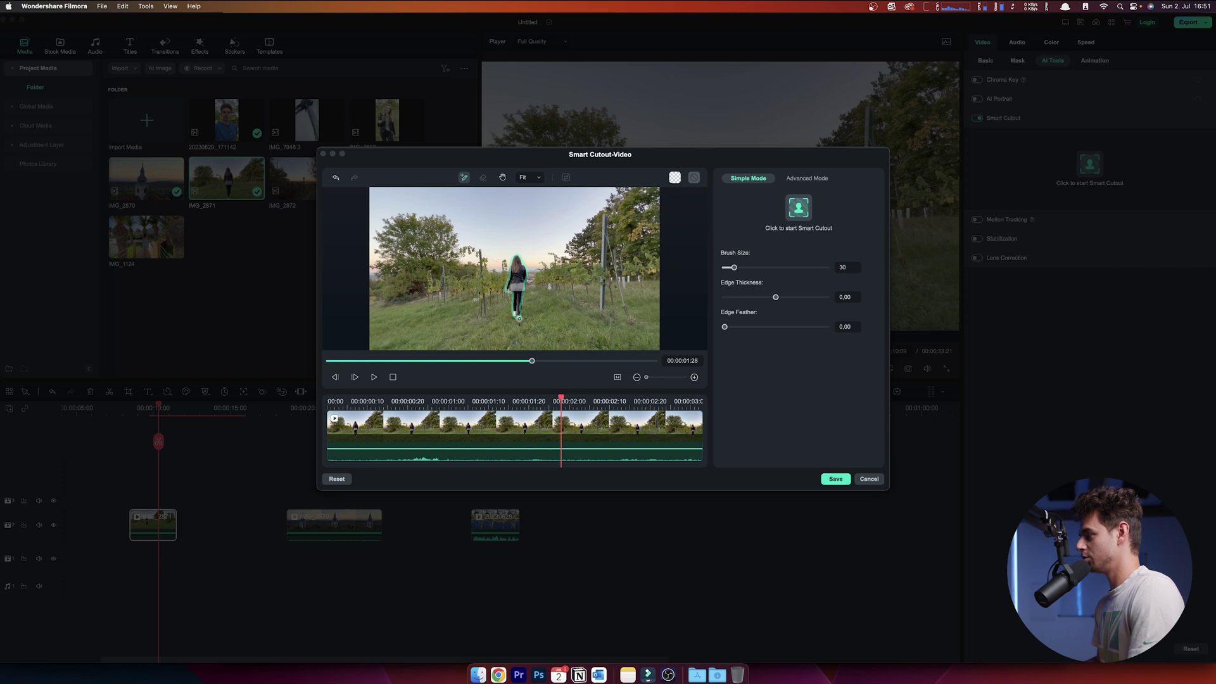
{"action": "left_click_drag", "start_coordinate": [520, 318], "coordinate": [520, 318]}
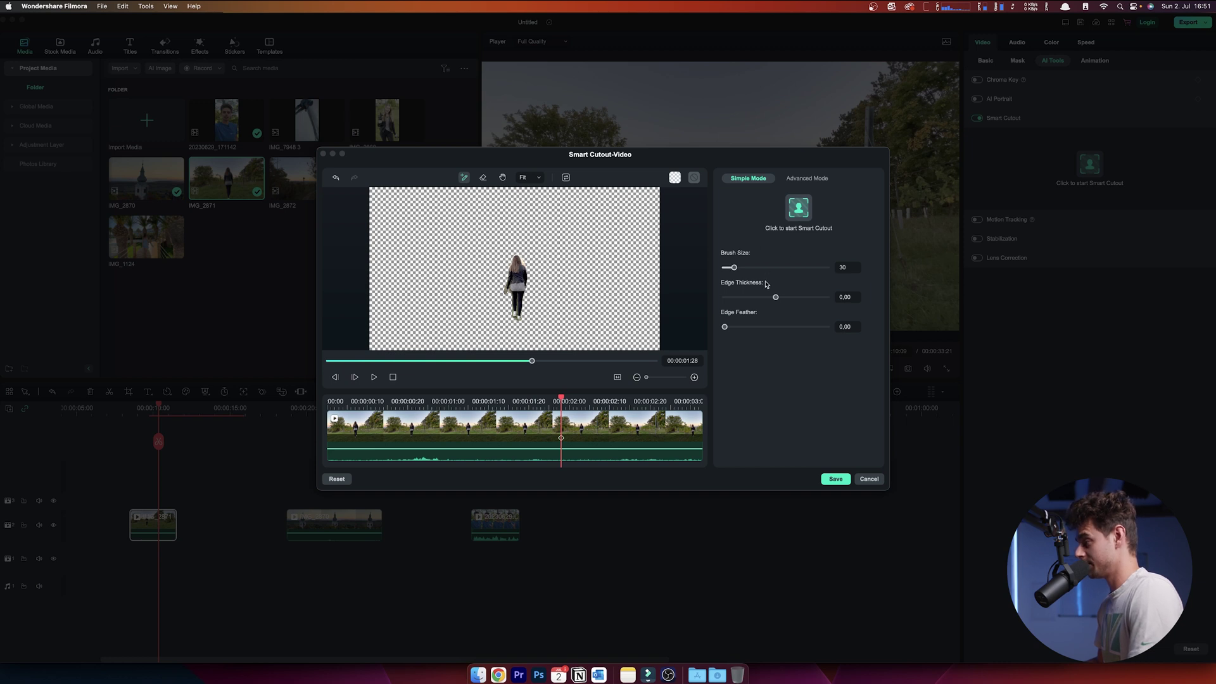
{"action": "left_click_drag", "start_coordinate": [725, 327], "coordinate": [736, 328]}
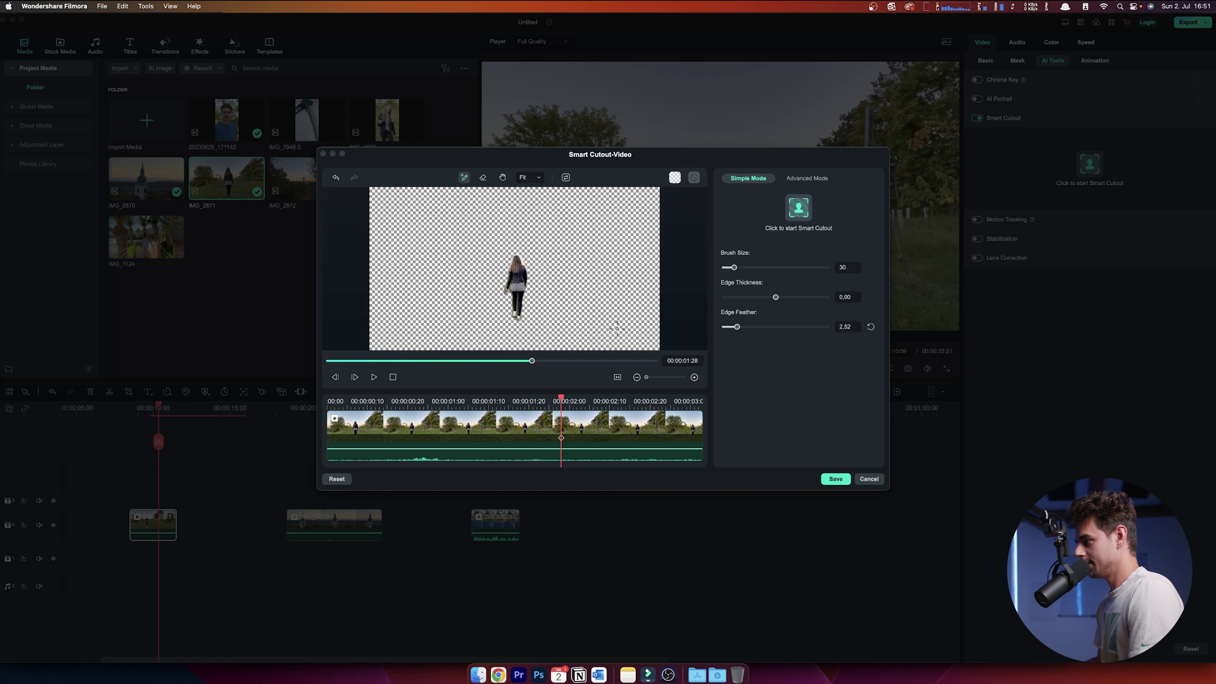
{"action": "left_click_drag", "start_coordinate": [646, 376], "coordinate": [661, 377]}
- Zoom in to check the woman's edges, switch to erasing, fit the frame and save
{"action": "left_click", "coordinate": [537, 178]}
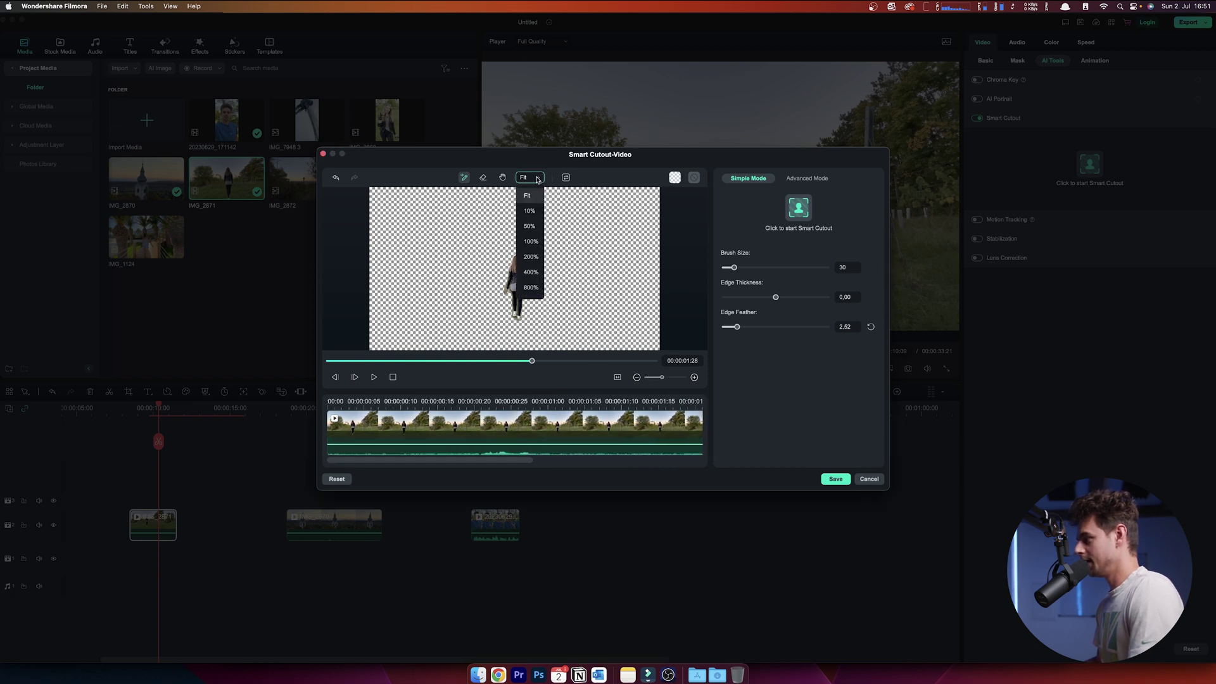
{"action": "left_click", "coordinate": [532, 255]}
{"action": "scroll", "coordinate": [534, 256], "scroll_direction": "down", "scroll_amount": 5}
{"action": "scroll", "coordinate": [532, 260], "scroll_direction": "up", "scroll_amount": 5}
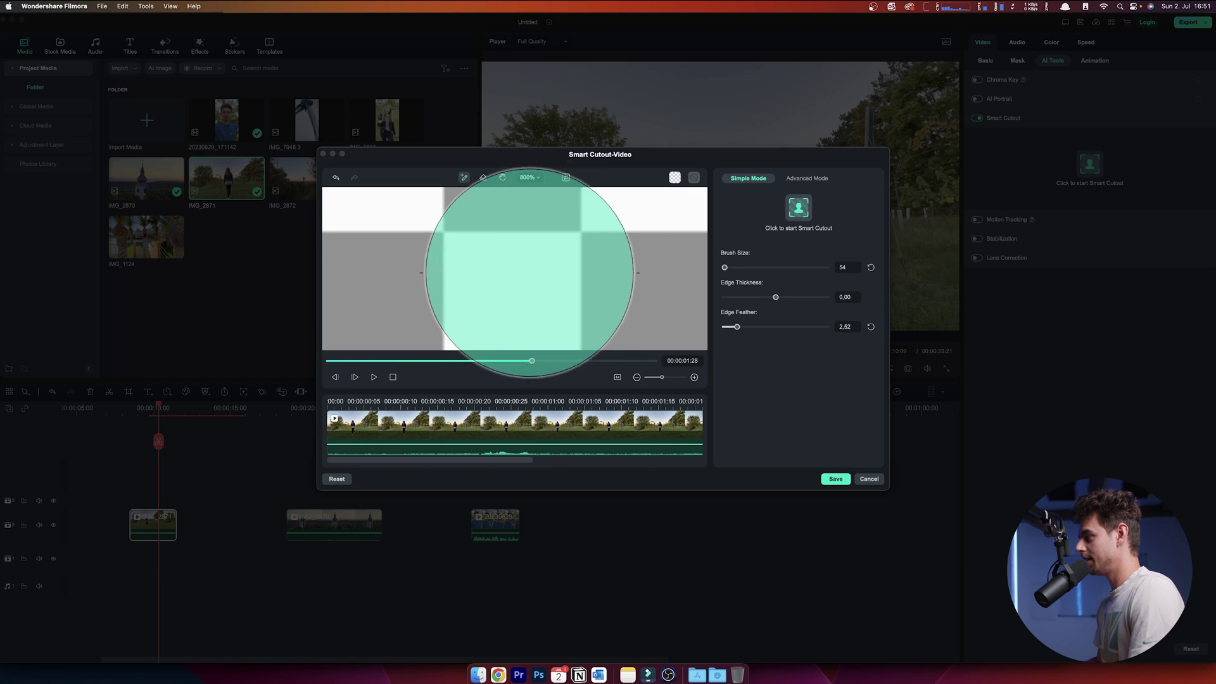
{"action": "scroll", "coordinate": [526, 271], "scroll_direction": "down", "scroll_amount": 2}
{"action": "scroll", "coordinate": [526, 272], "scroll_direction": "down", "scroll_amount": 2}
{"action": "scroll", "coordinate": [488, 271], "scroll_direction": "up", "scroll_amount": 2}
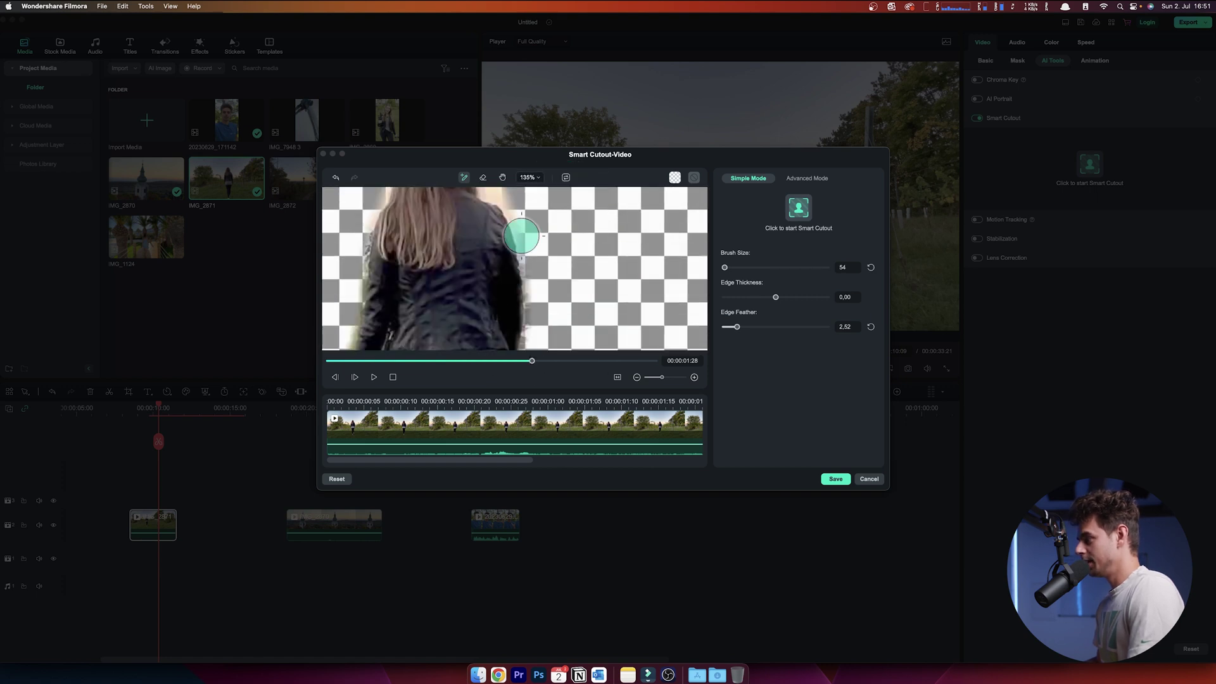
{"action": "left_click", "coordinate": [484, 179]}
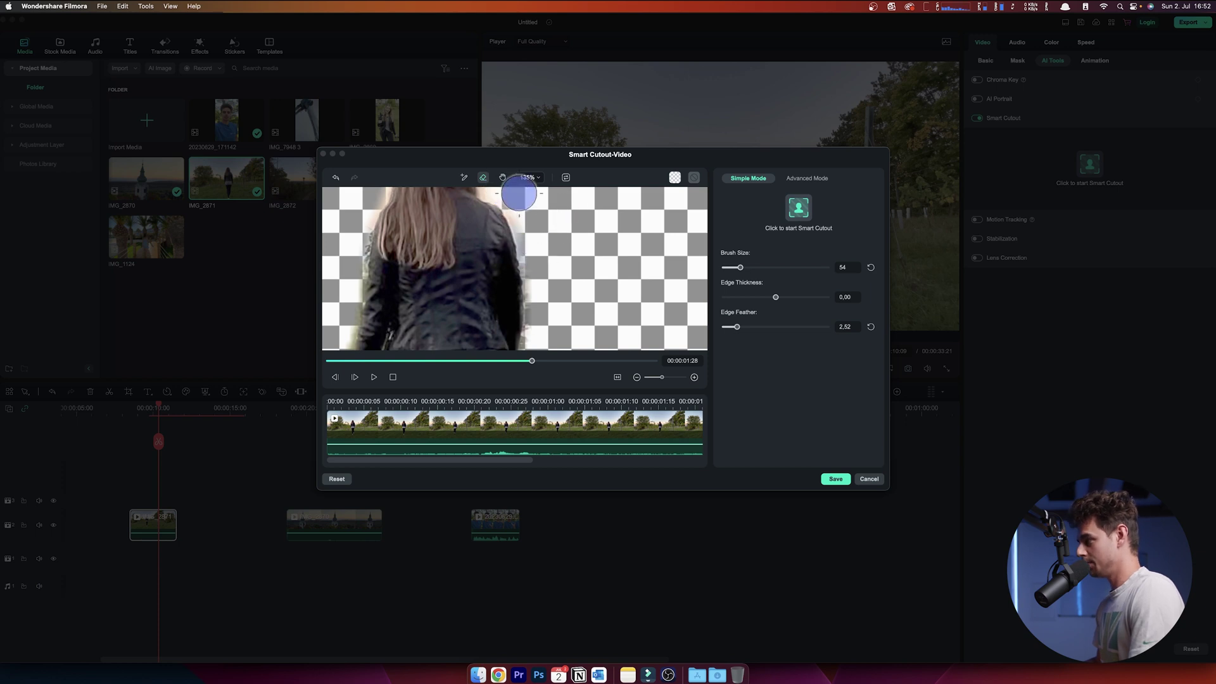
{"action": "left_click", "coordinate": [534, 180]}
{"action": "left_click", "coordinate": [530, 257]}
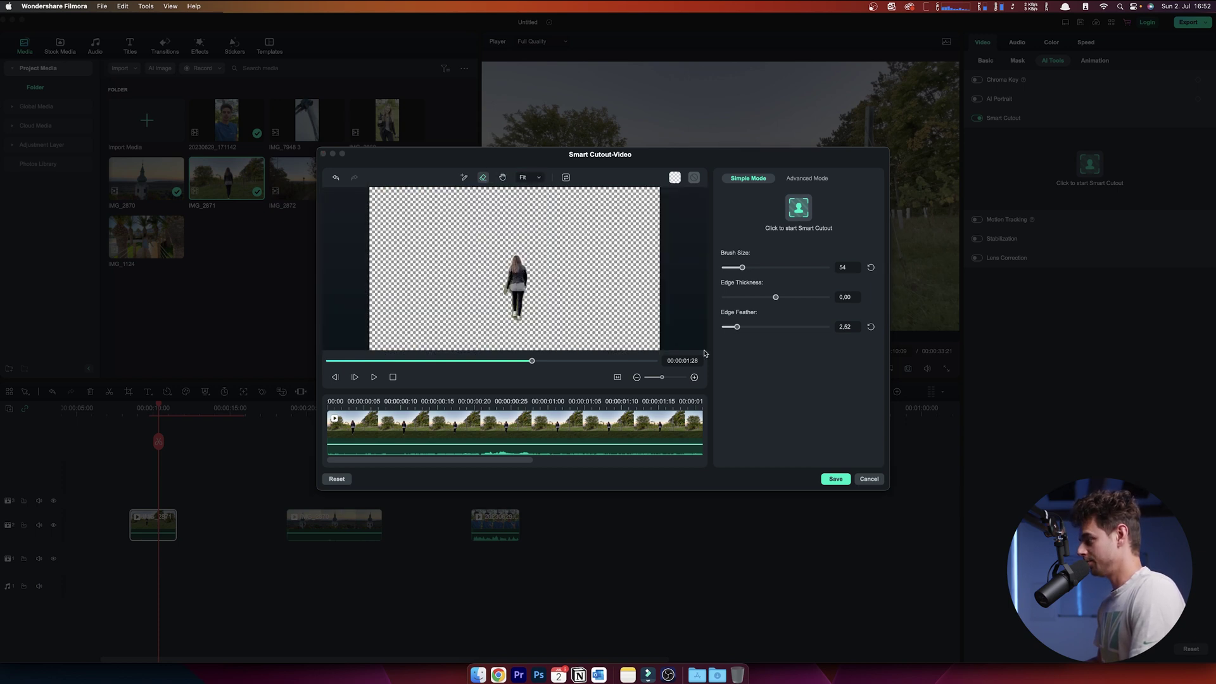
{"action": "left_click", "coordinate": [836, 479]}
- Track the cutout forward through the clip in Advanced Mode and save it
{"action": "left_click_drag", "start_coordinate": [162, 413], "coordinate": [143, 412]}
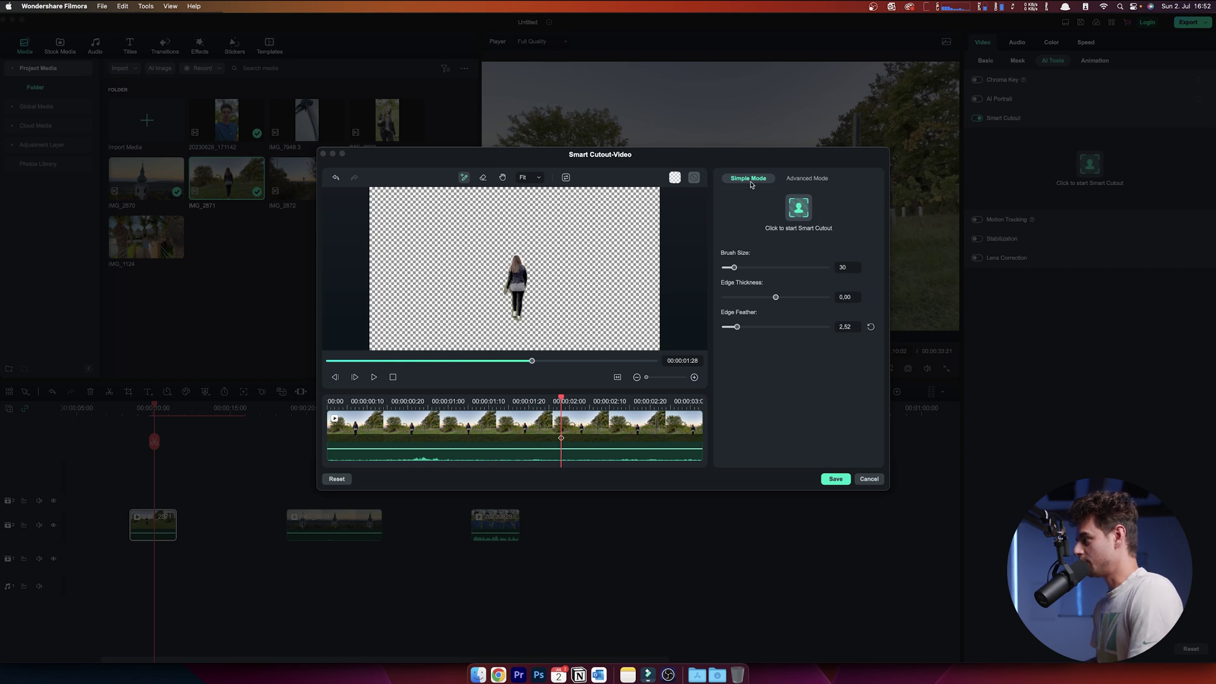
{"action": "left_click", "coordinate": [807, 178]}
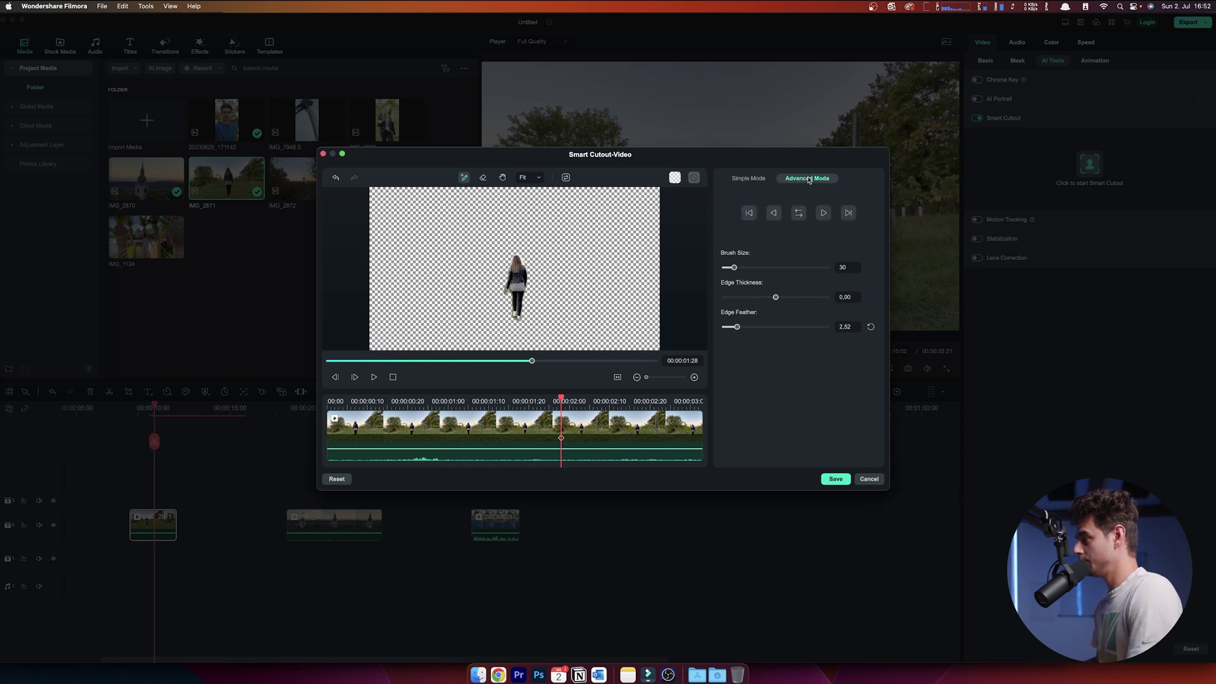
{"action": "left_click", "coordinate": [824, 213]}
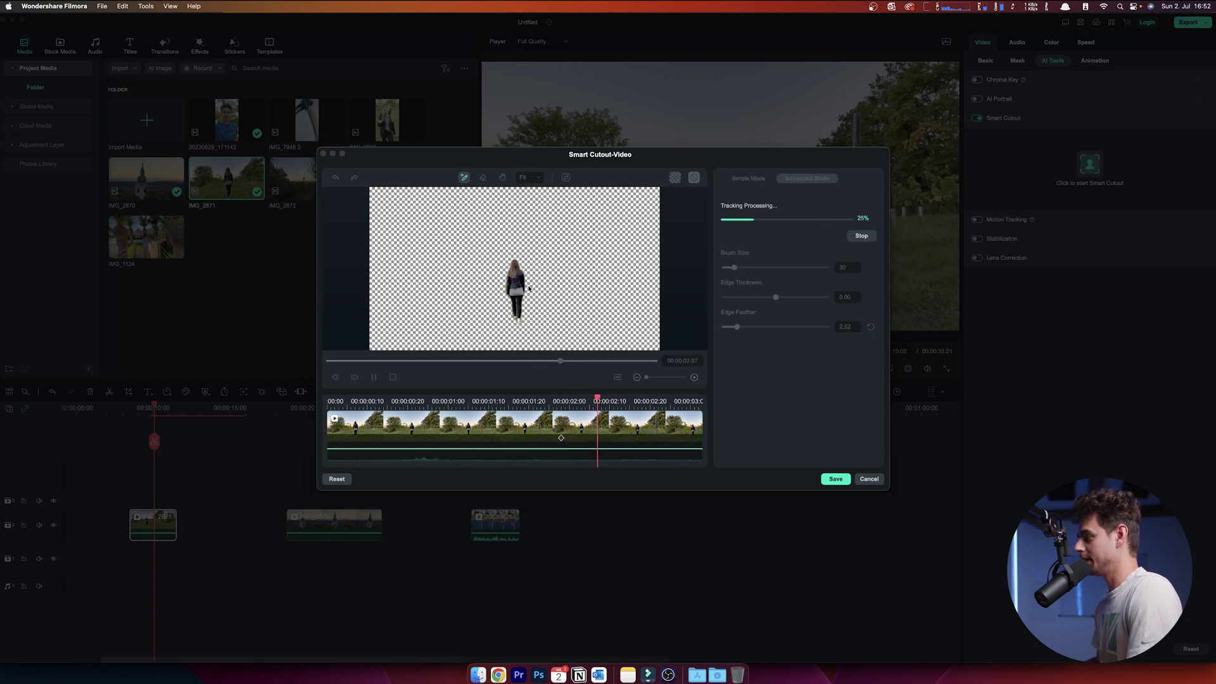
{"action": "left_click", "coordinate": [835, 478]}
{"action": "key", "text": "Right"}
{"action": "key", "text": "Right"}
{"action": "key", "text": "Right"}
{"action": "key", "text": "Right"}
{"action": "key", "text": "Right"}
{"action": "key", "text": "Right"}
{"action": "key", "text": "Right"}
{"action": "key", "text": "Left"}
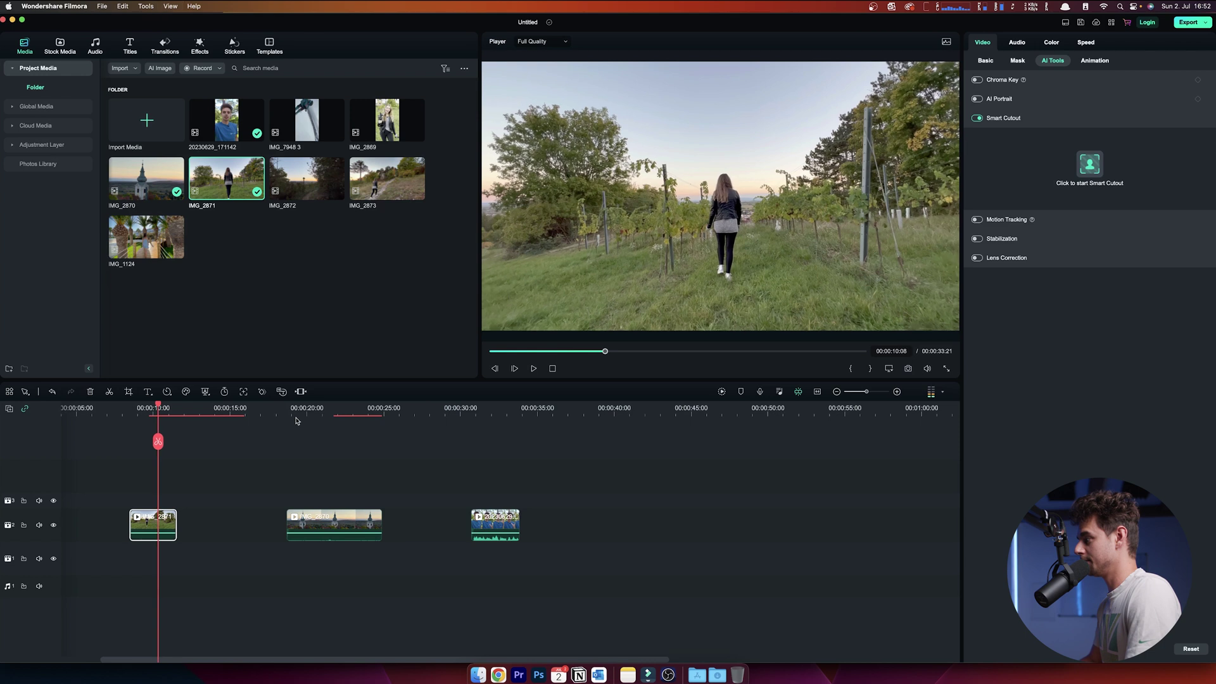
- Review the cutout, then turn on Stabilization for the church clip and start analysis
{"action": "key", "text": "space"}
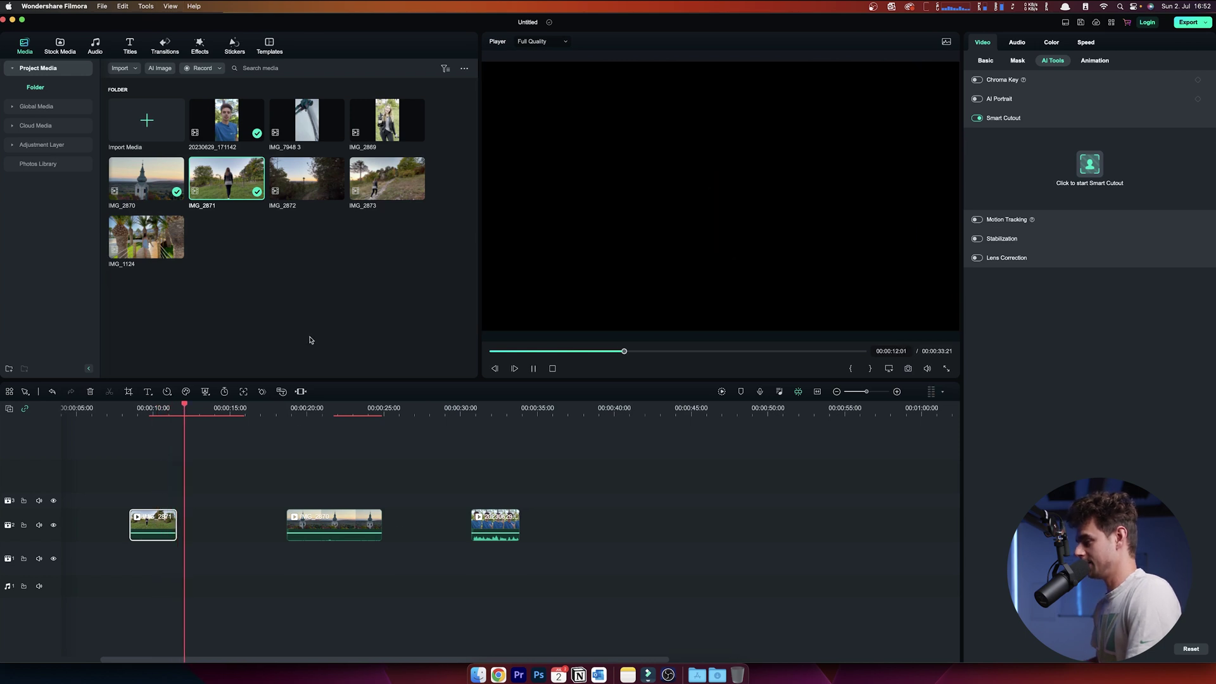
{"action": "left_click", "coordinate": [163, 410]}
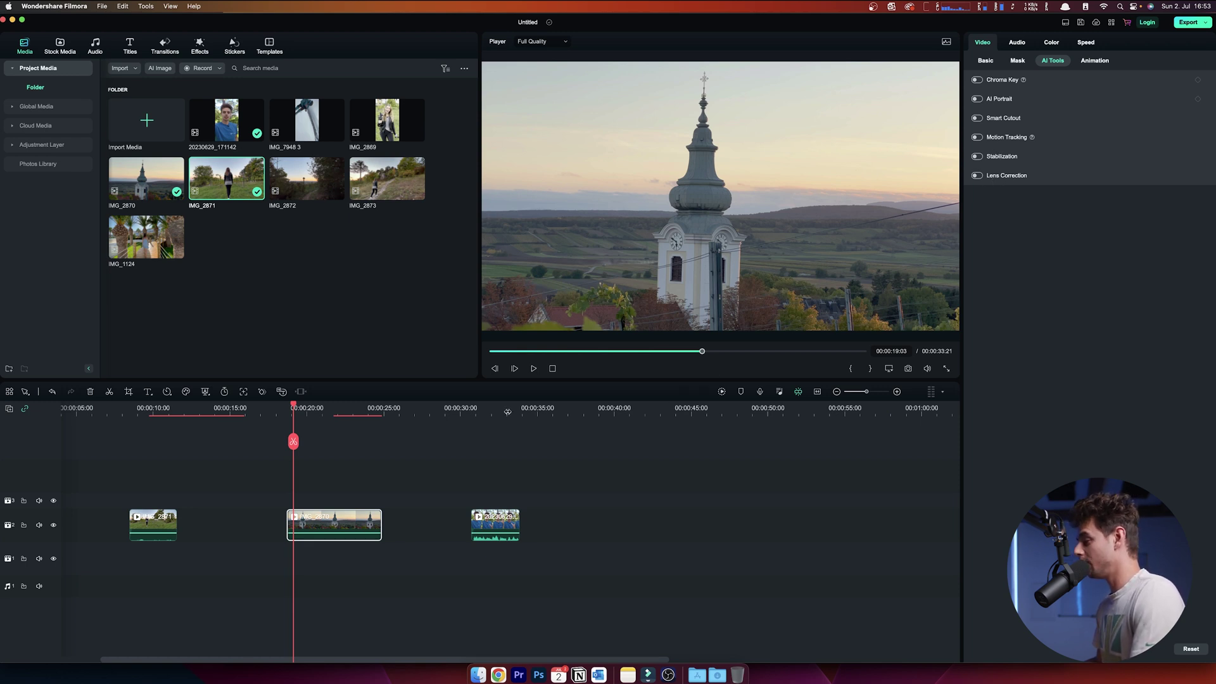
{"action": "left_click", "coordinate": [977, 156]}
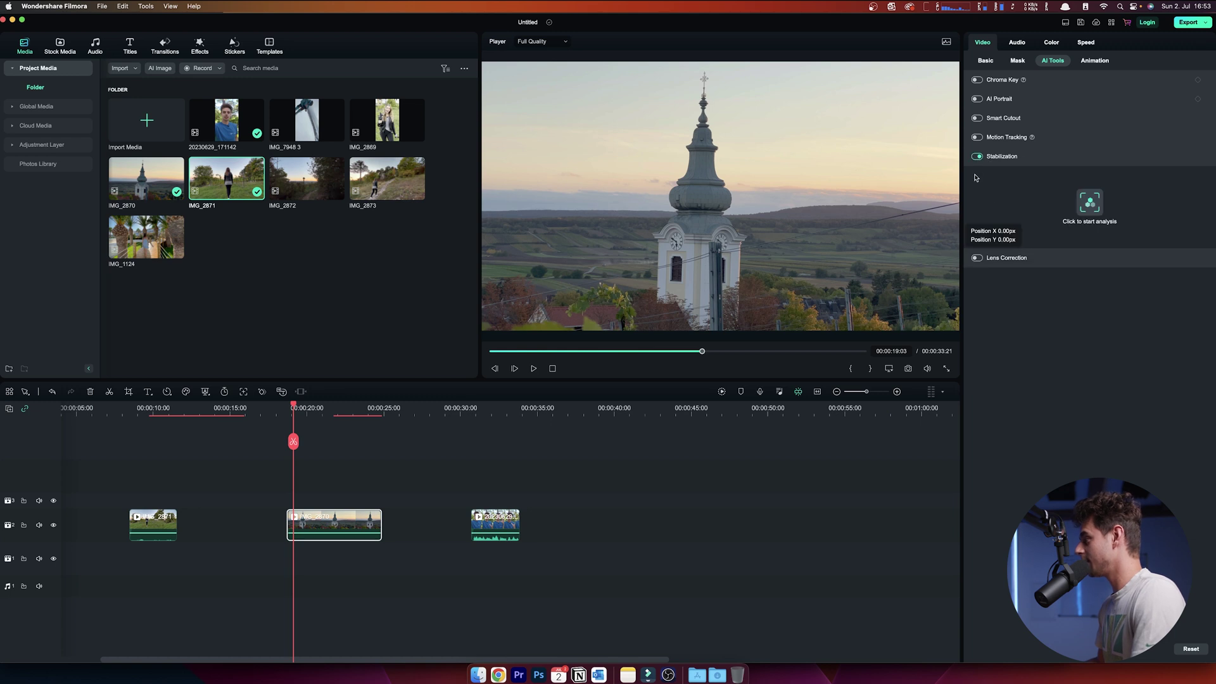
{"action": "left_click", "coordinate": [1089, 202]}
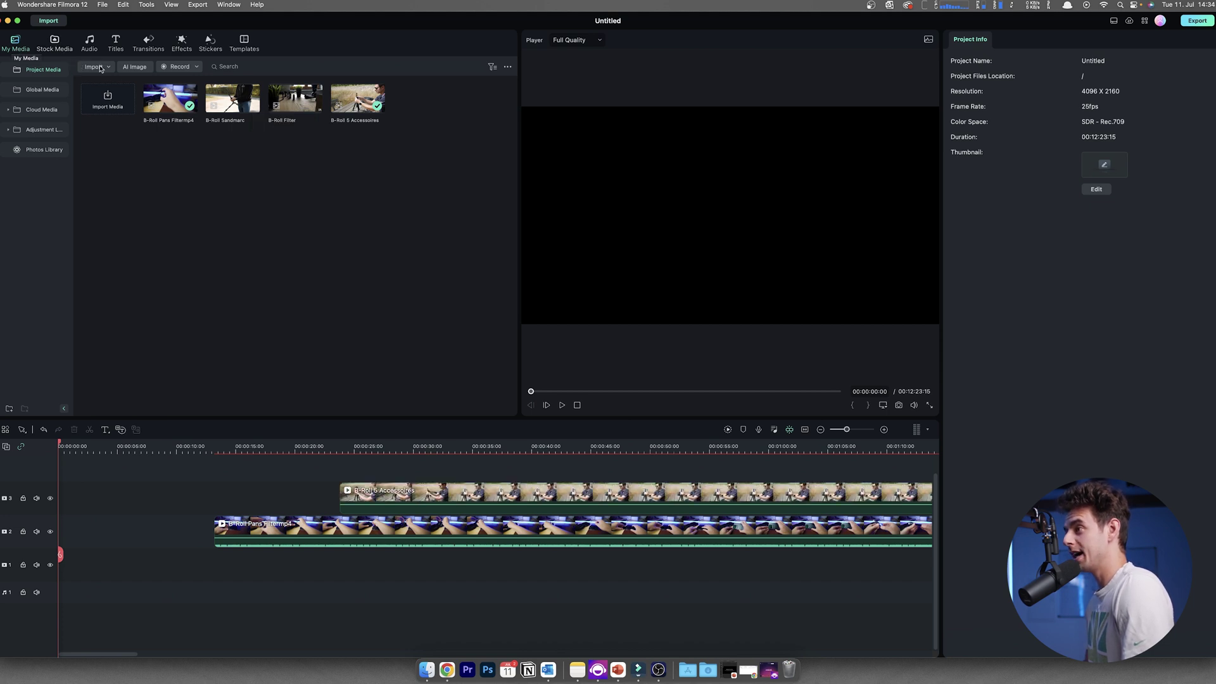
- Open the AI Image generator at 16:9 Freestyle and focus the empty description box
{"action": "left_click", "coordinate": [135, 67]}
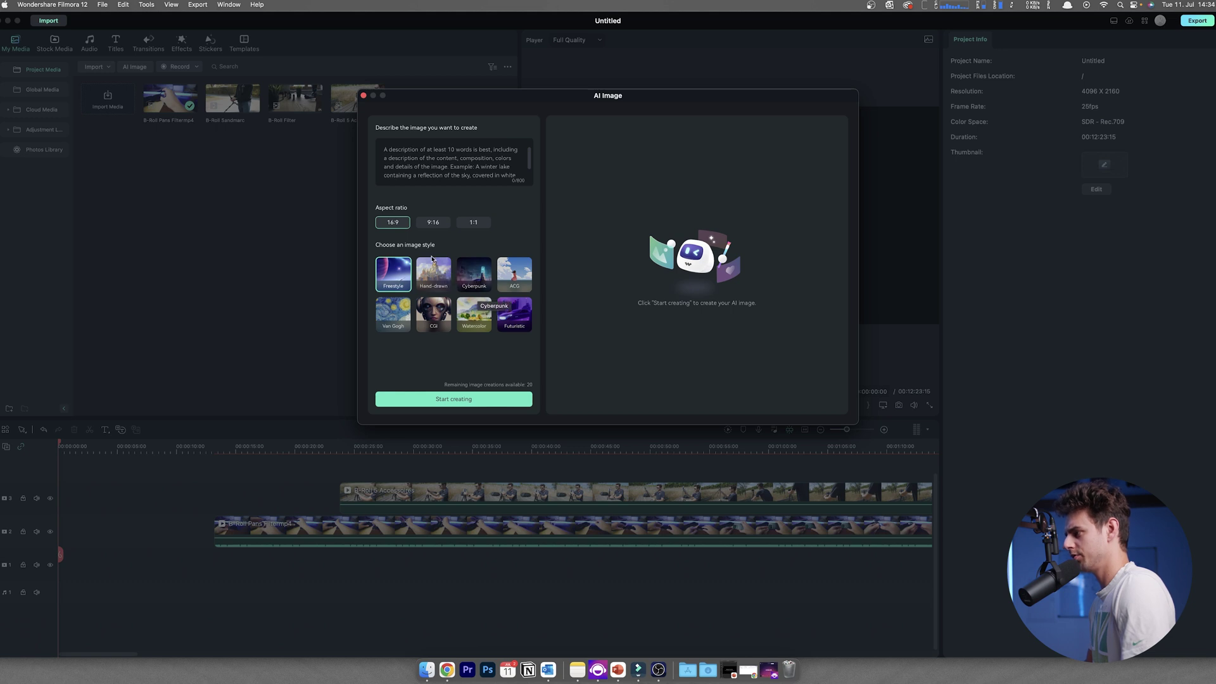
{"action": "left_click", "coordinate": [470, 402]}
{"action": "left_click", "coordinate": [420, 166]}
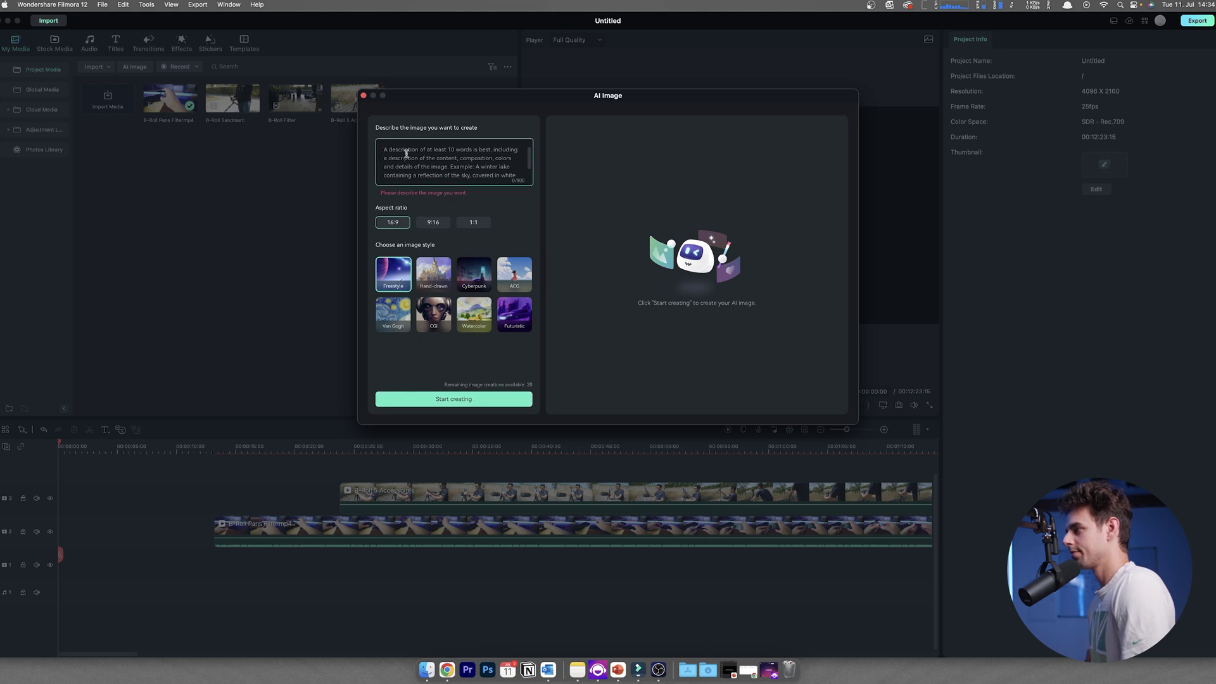
{"action": "left_click", "coordinate": [363, 96]}
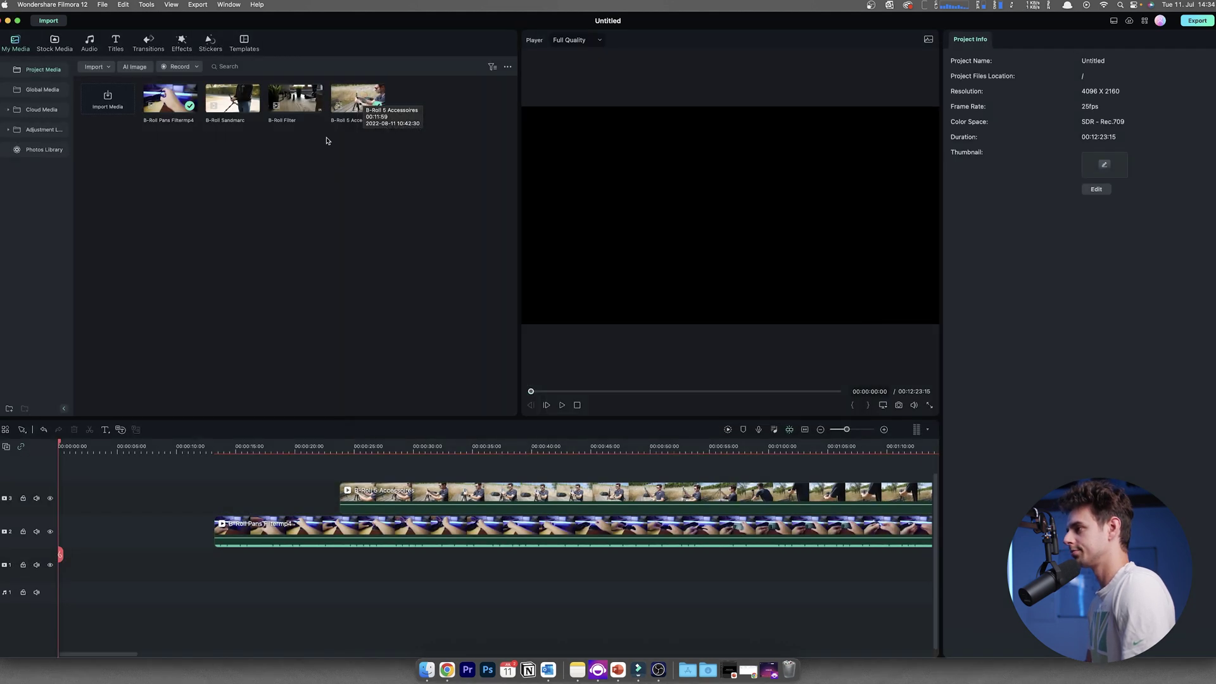
{"action": "left_click", "coordinate": [135, 67]}
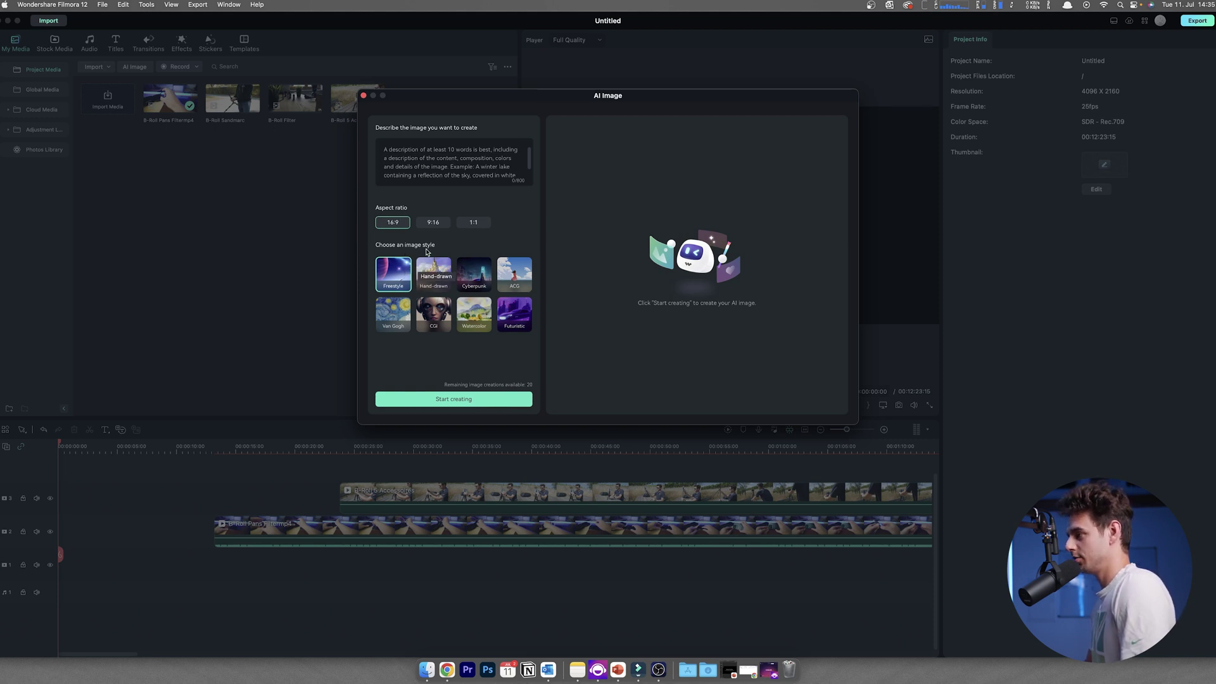
{"action": "left_click", "coordinate": [455, 154]}
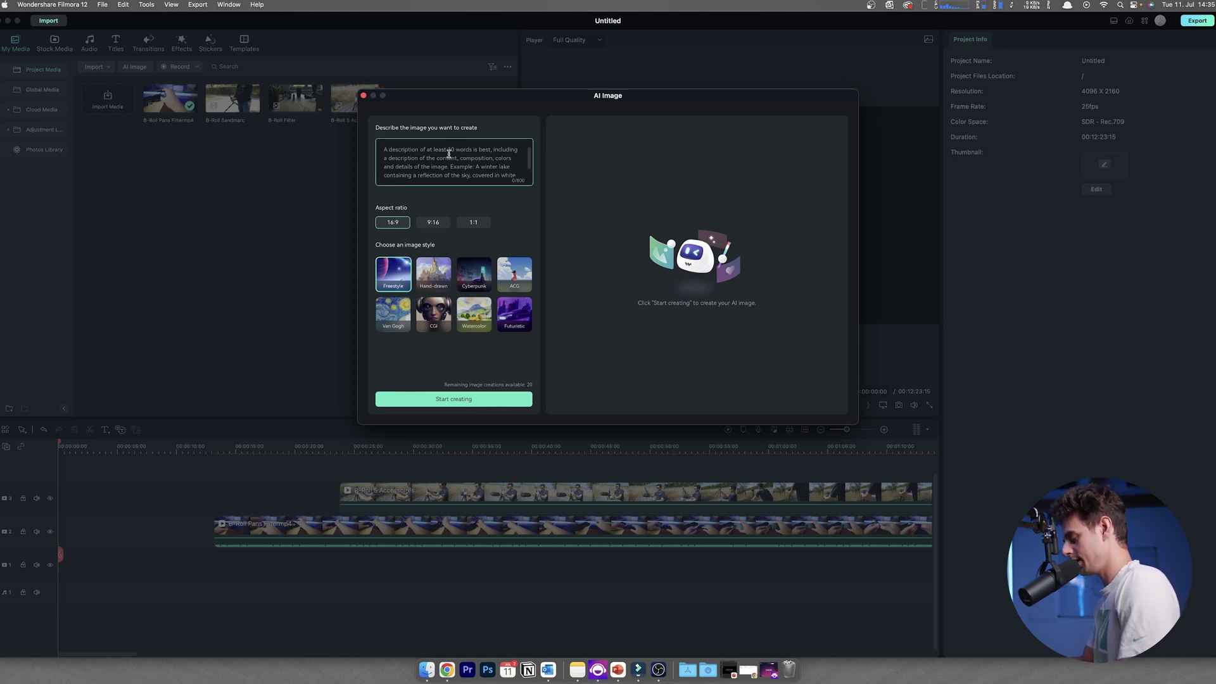
- Describe a tennis player on a jungle-surrounded court and generate the AI image
{"action": "type", "text": "c"}
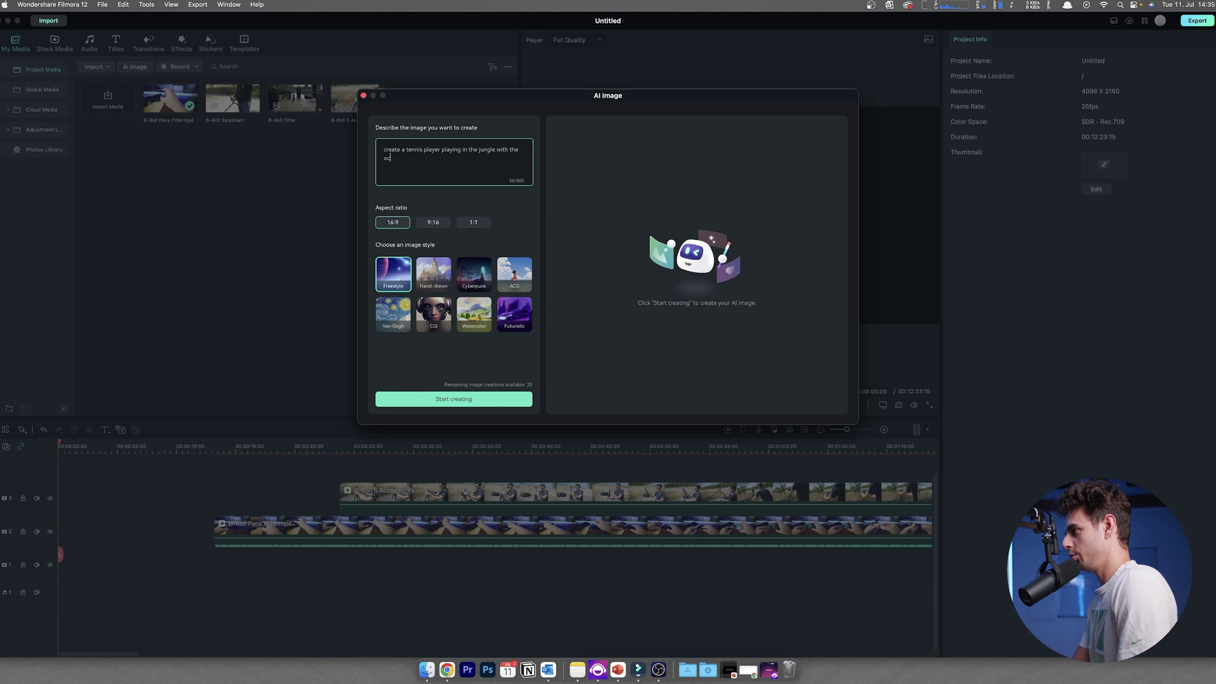
{"action": "type", "text": "sible"}
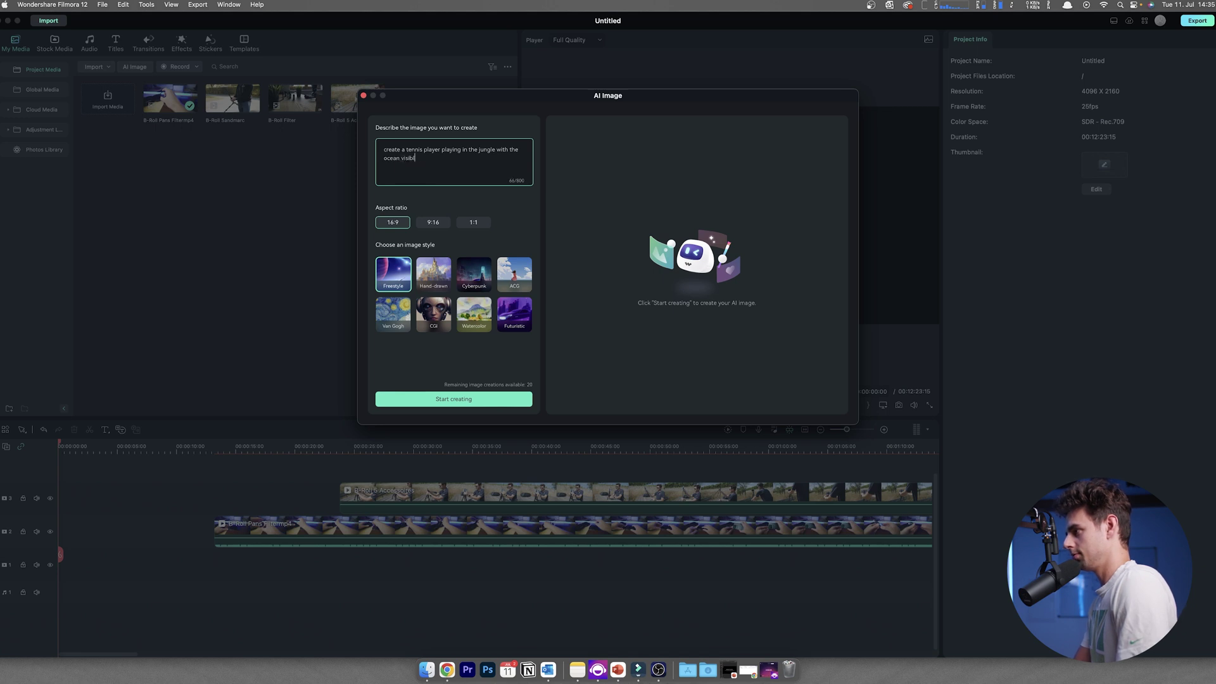
{"action": "left_click", "coordinate": [472, 400]}
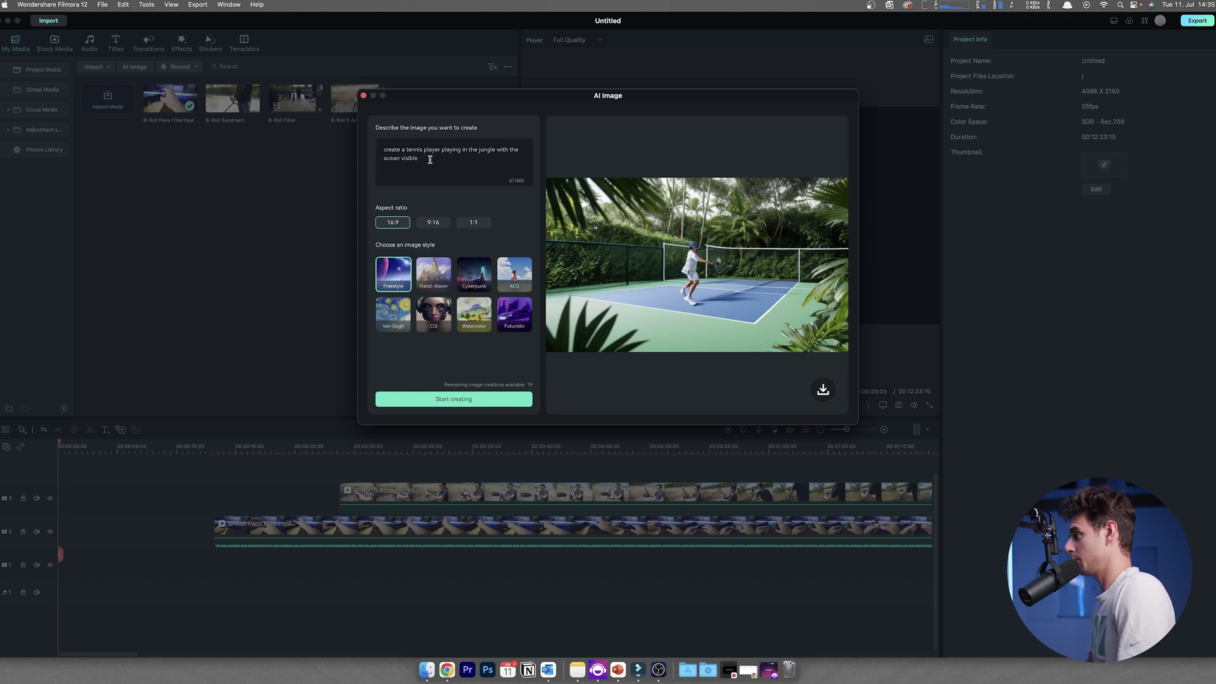
- Replace the prompt with the Eiffel tower description and generate that image
{"action": "left_click_drag", "start_coordinate": [430, 159], "coordinate": [382, 143]}
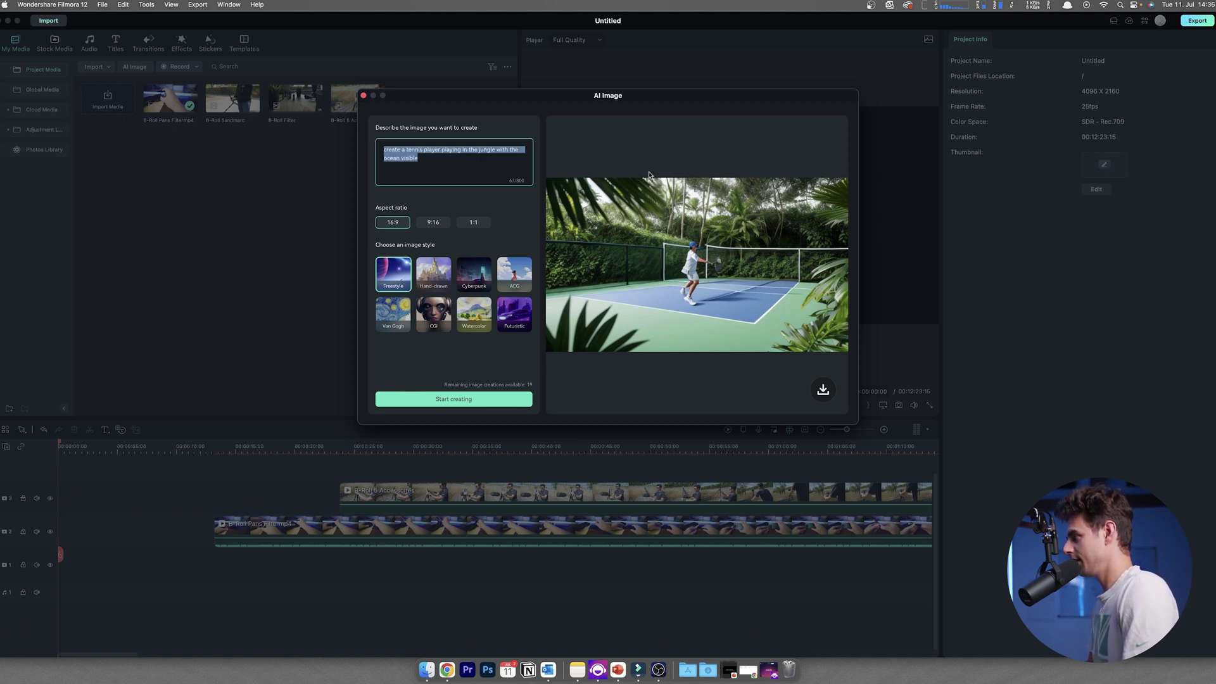
{"action": "type", "text": "create a person standing in front of the eiffel tower filming it with a smartphone"}
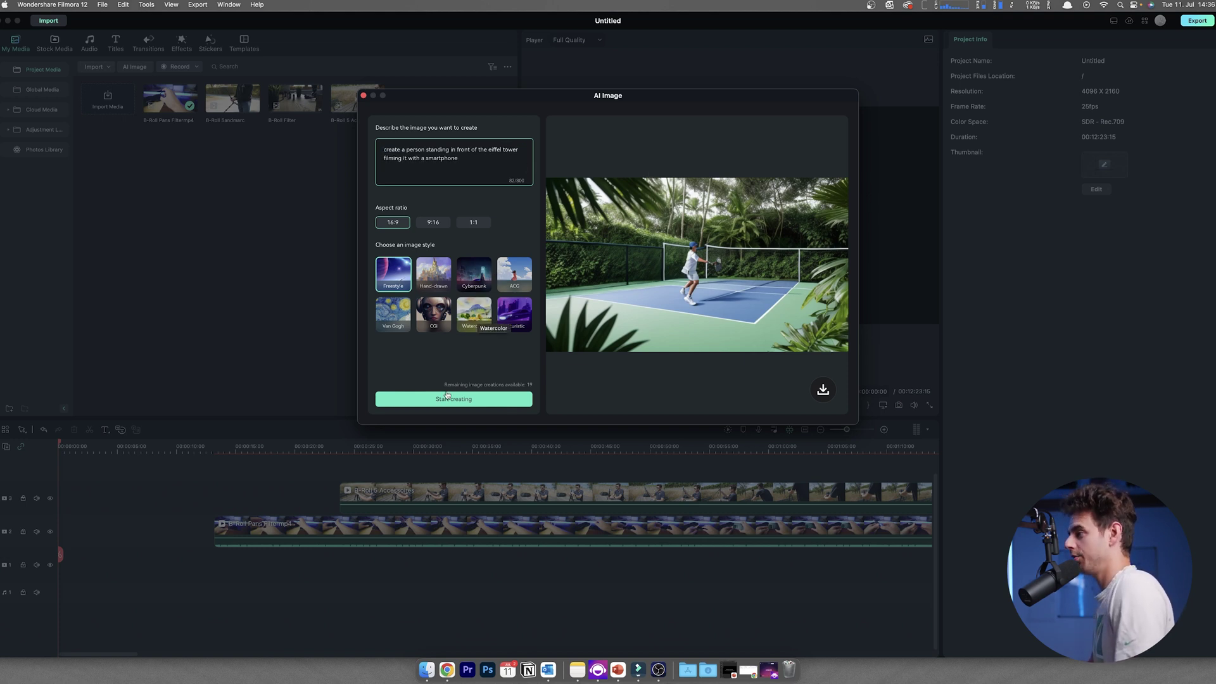
{"action": "left_click", "coordinate": [467, 400]}
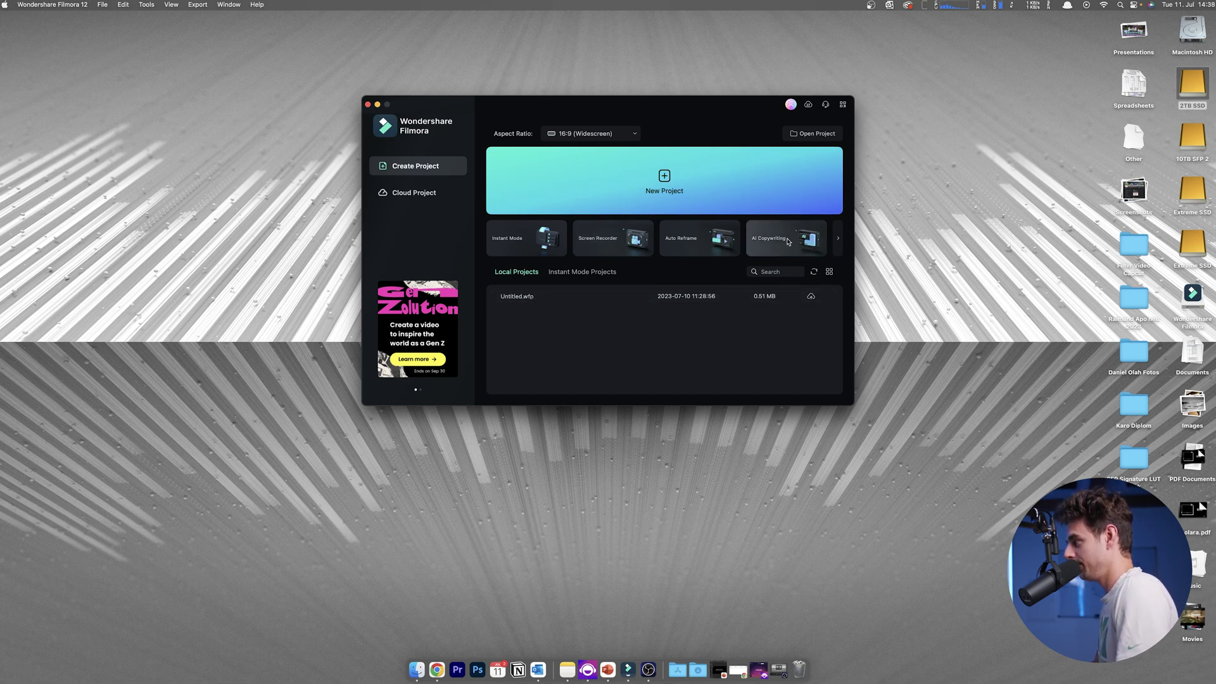
- Open AI Copywriting and choose YouTube Video Descriptions as the writing type
{"action": "left_click", "coordinate": [788, 241]}
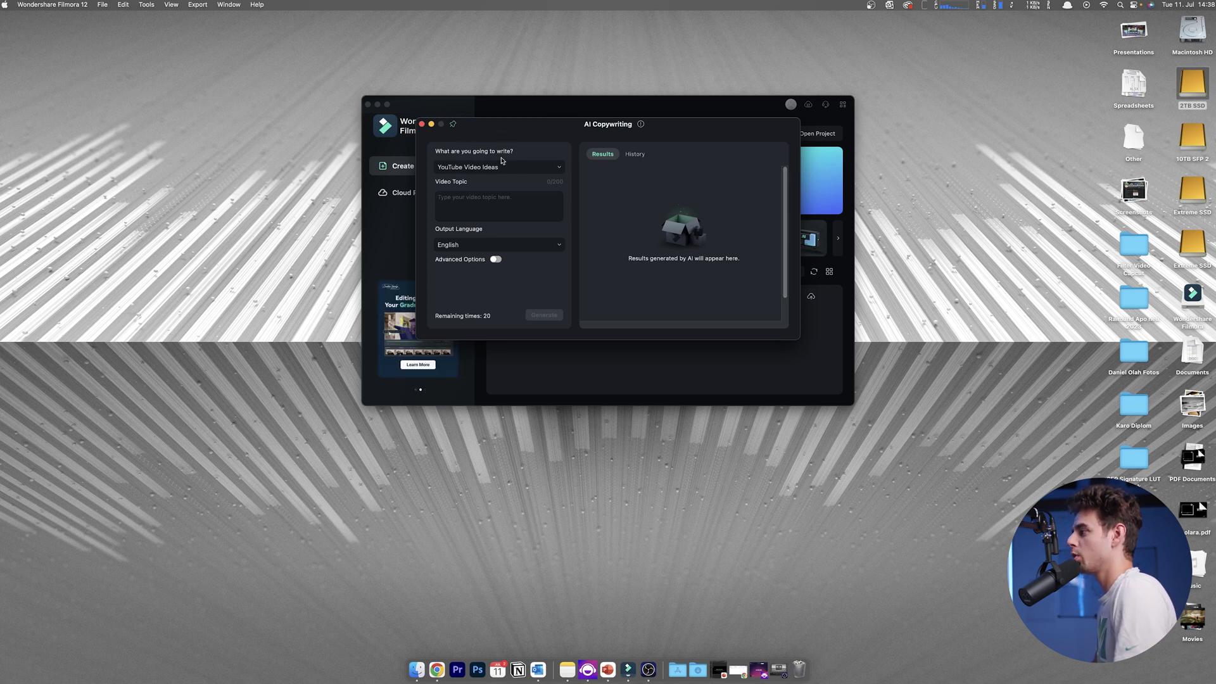
{"action": "left_click", "coordinate": [520, 167]}
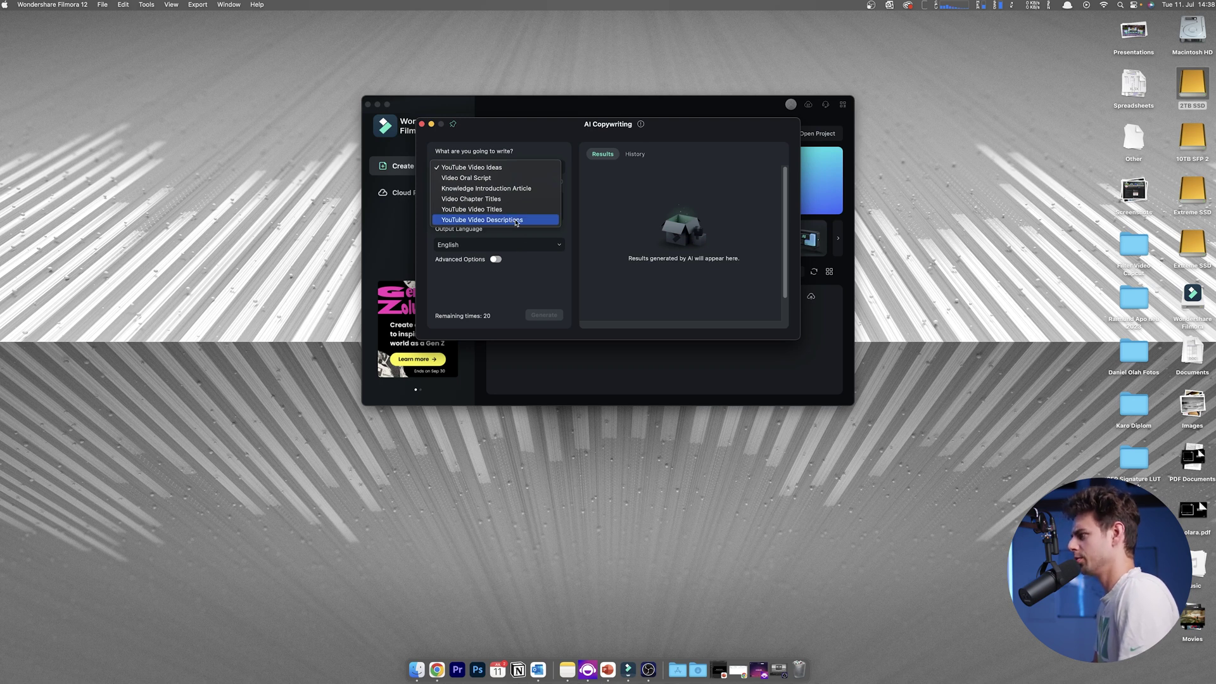
{"action": "left_click", "coordinate": [517, 222]}
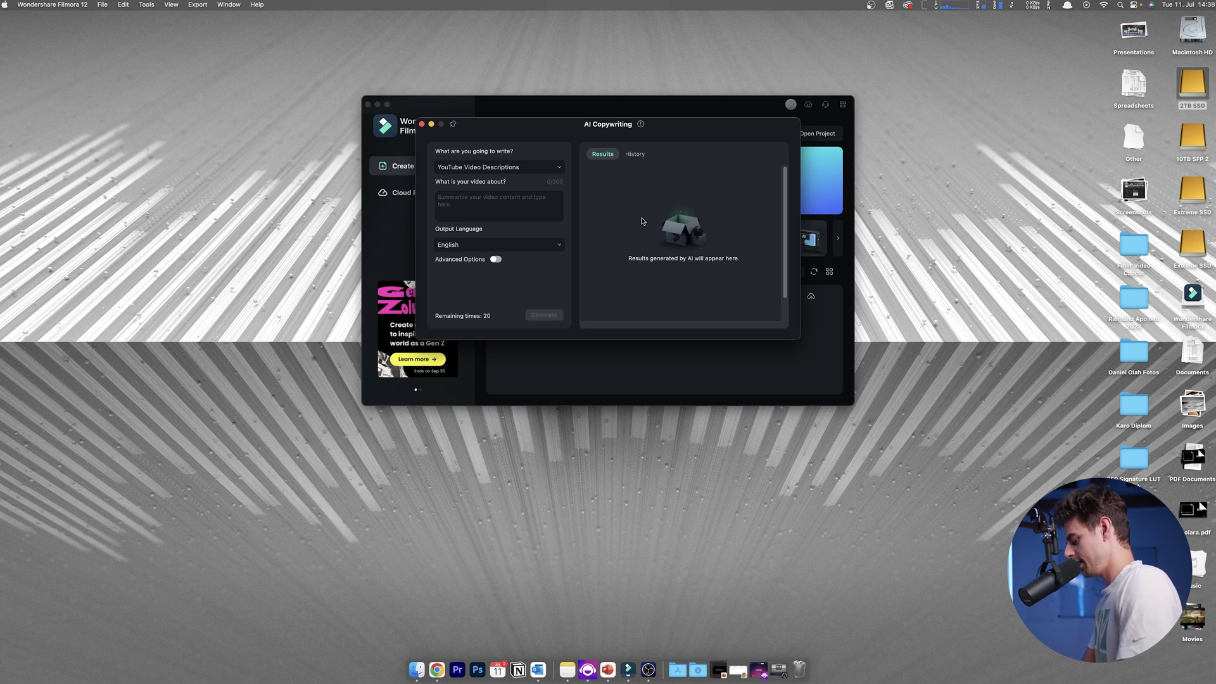
- Enter the topic 'top 5 secrets to cinematic smartphone videos', keep 5 results, and generate descriptions
{"action": "type", "text": "videos shar"}
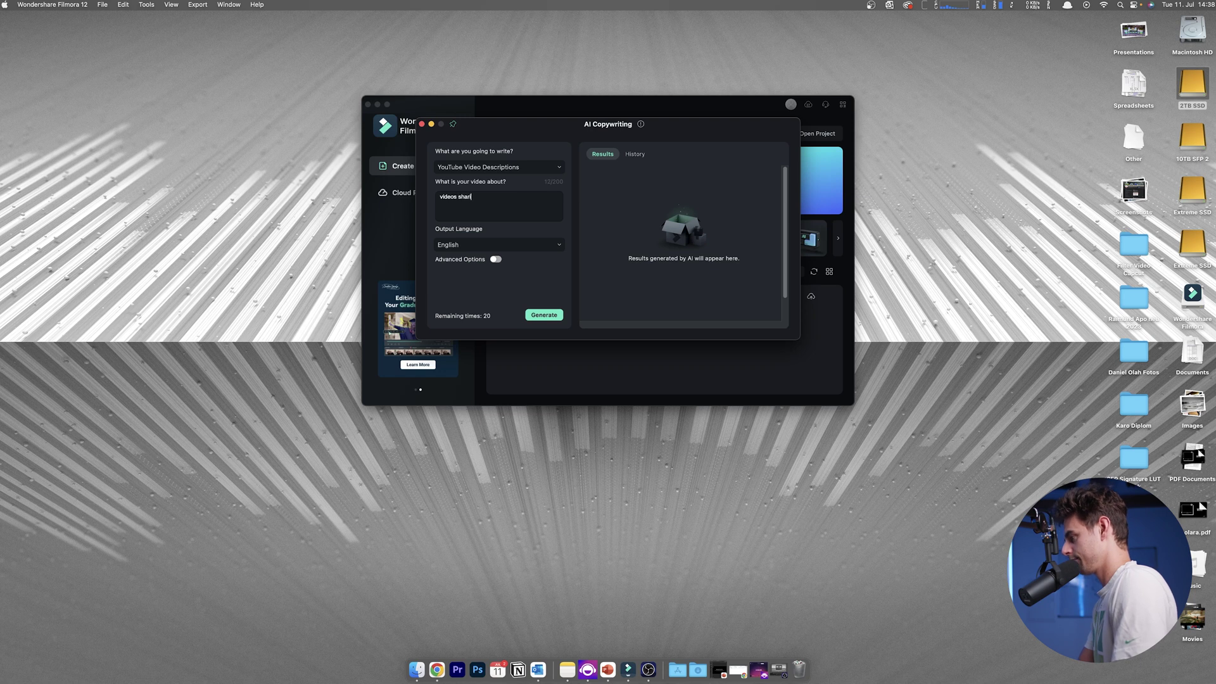
{"action": "type", "text": "top 5 secrets to making"}
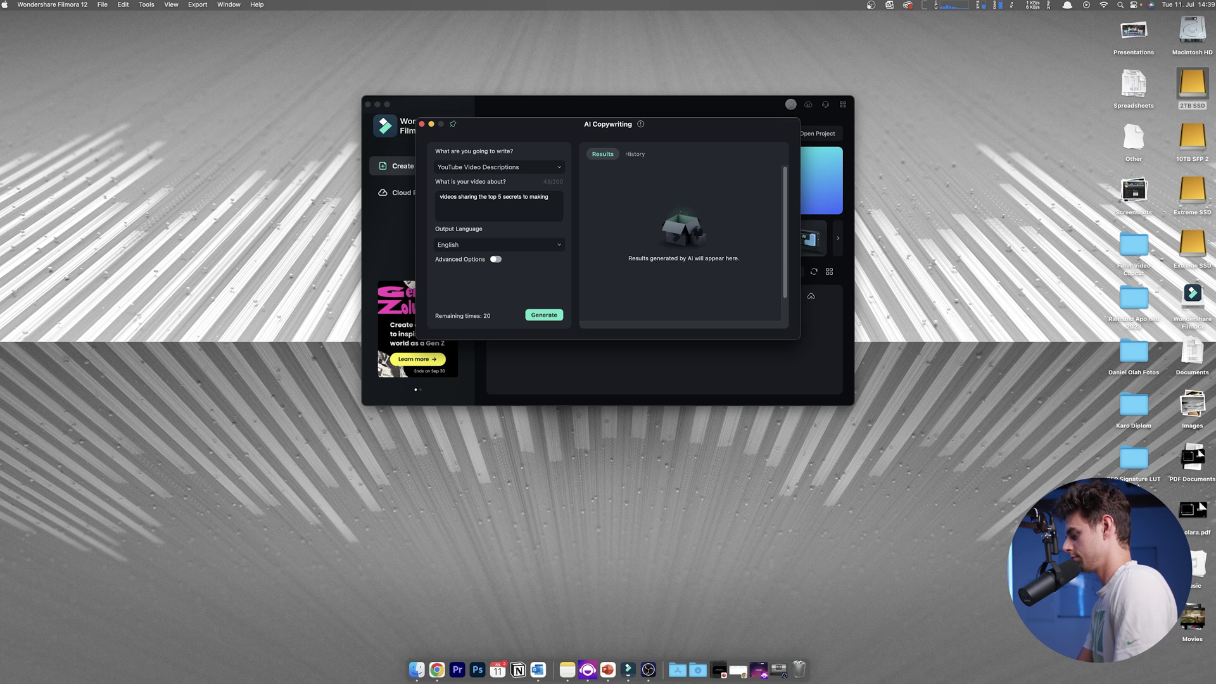
{"action": "type", "text": "looking videos wit"}
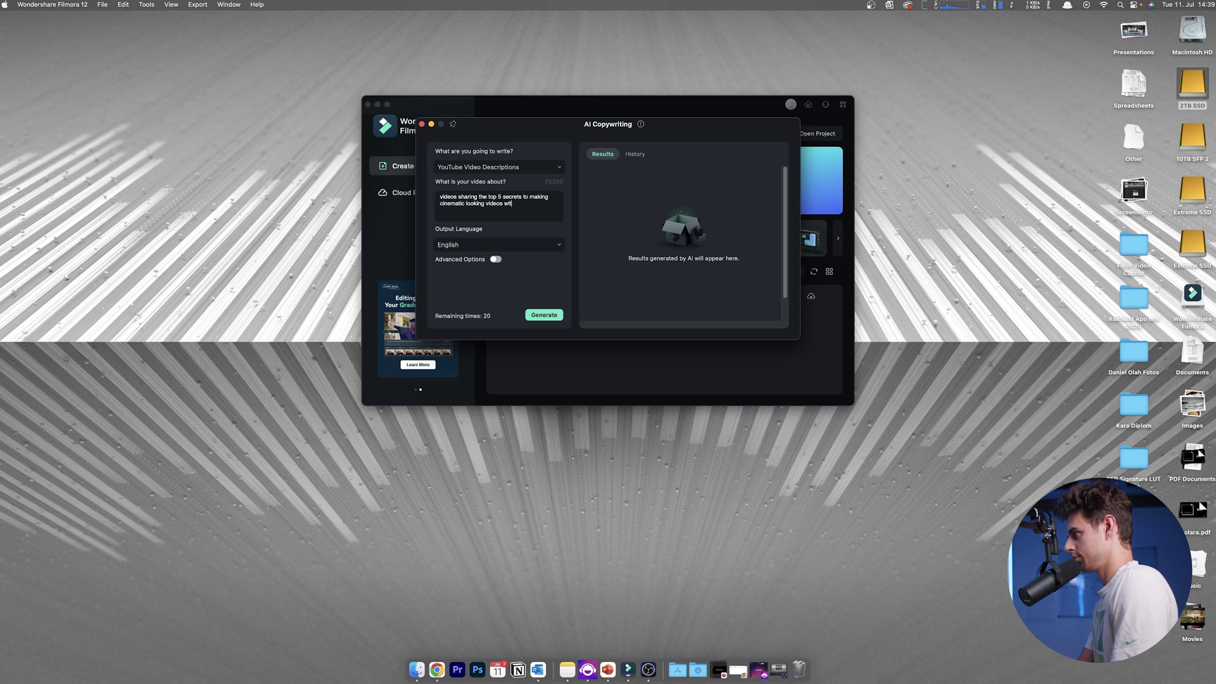
{"action": "type", "text": "h a smartphone"}
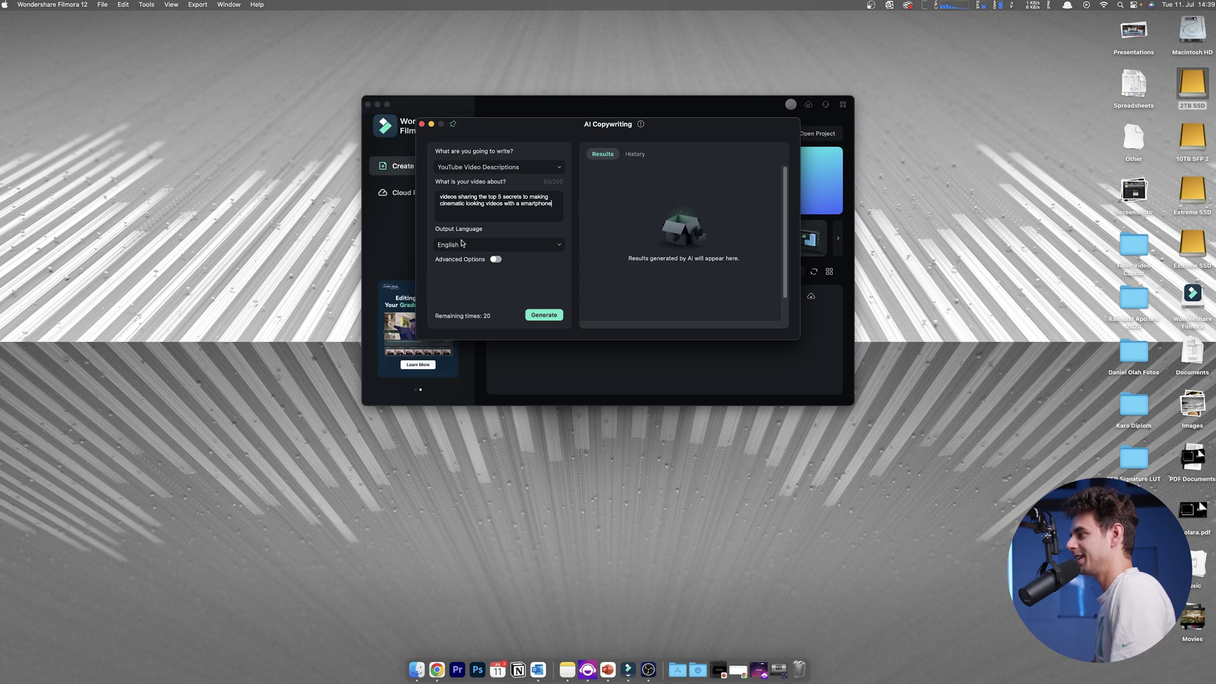
{"action": "left_click", "coordinate": [495, 259]}
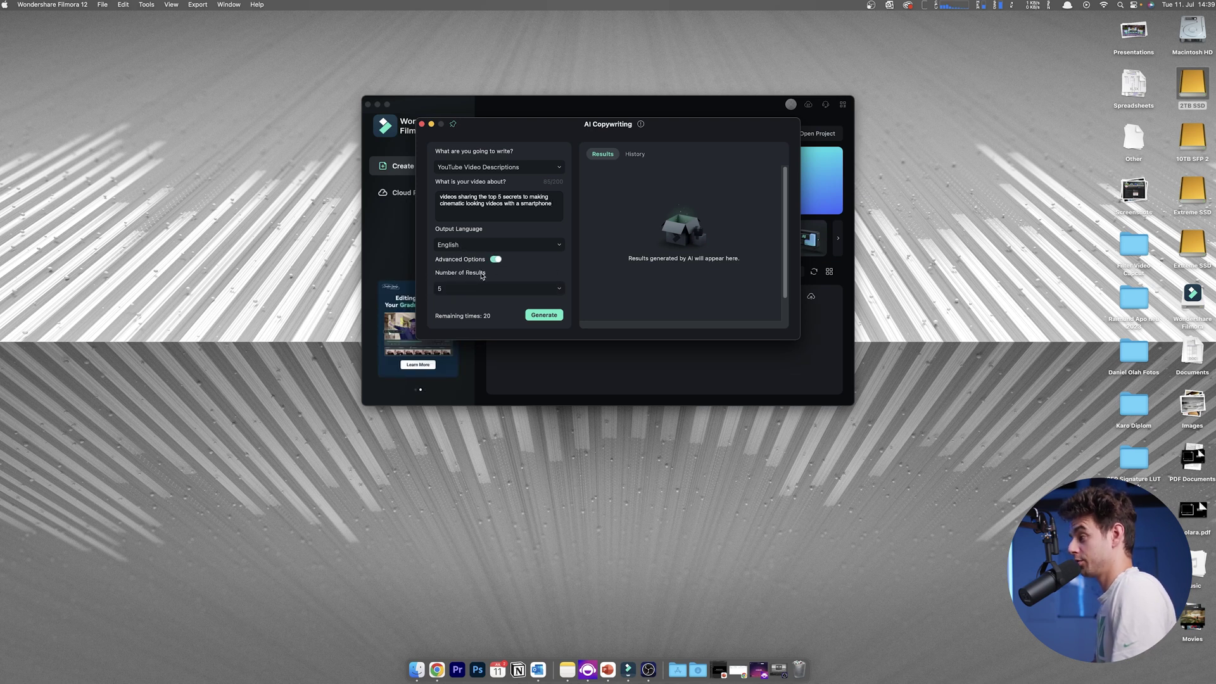
{"action": "left_click", "coordinate": [543, 316]}
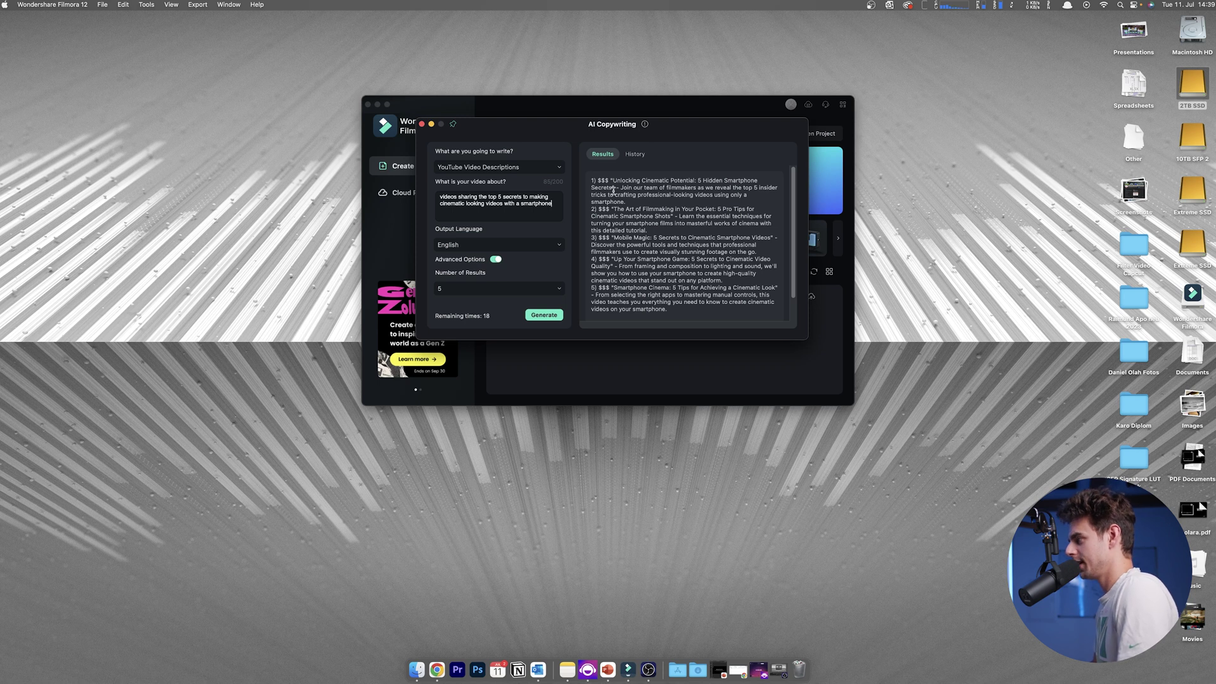
- Scroll through the Results pane to read the five generated YouTube descriptions
{"action": "scroll", "coordinate": [627, 204], "scroll_direction": "down", "scroll_amount": 3}
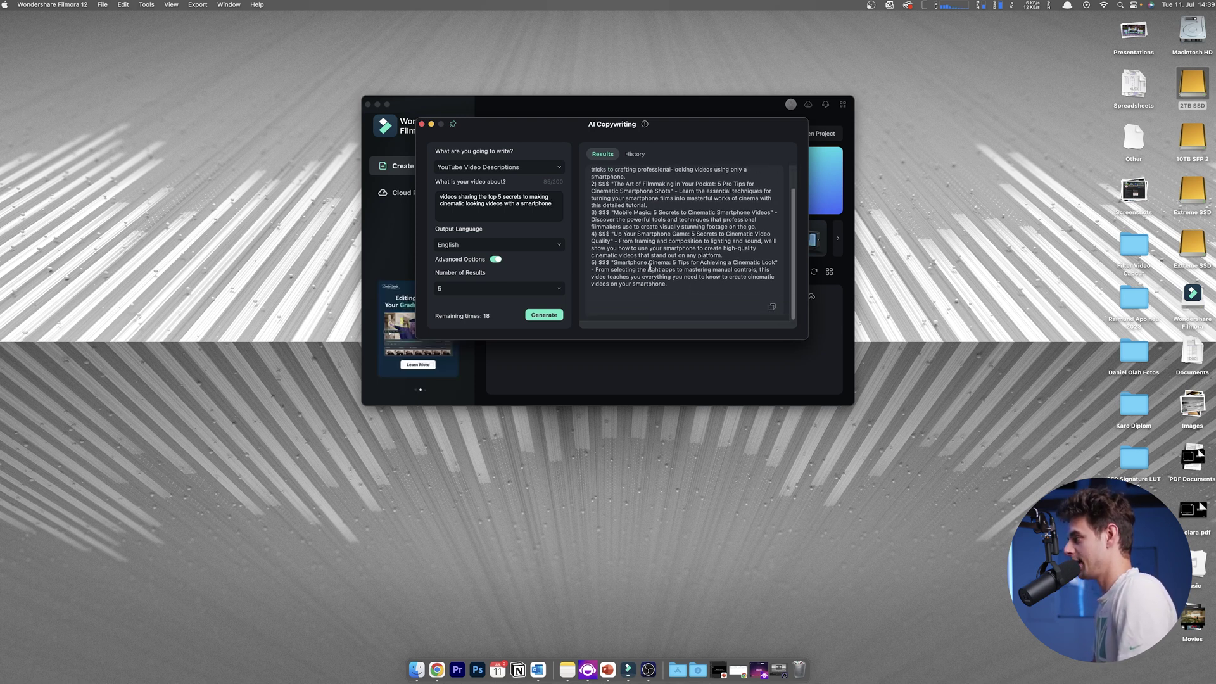
{"action": "scroll", "coordinate": [693, 271], "scroll_direction": "up", "scroll_amount": 3}
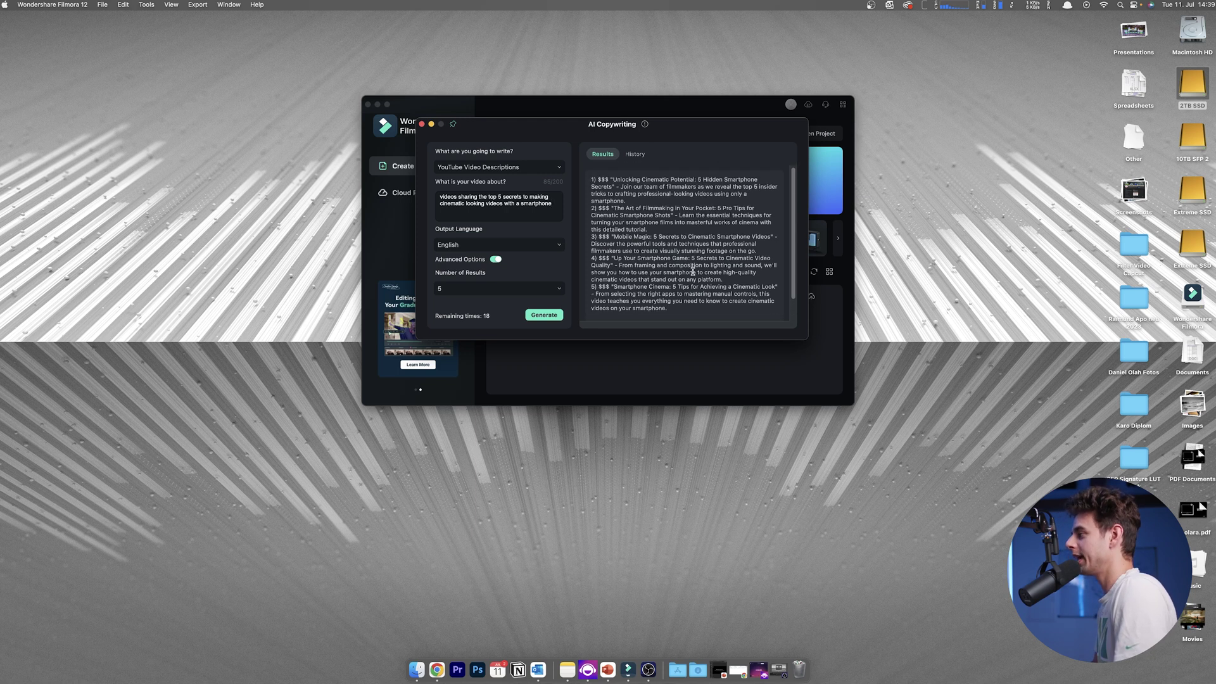